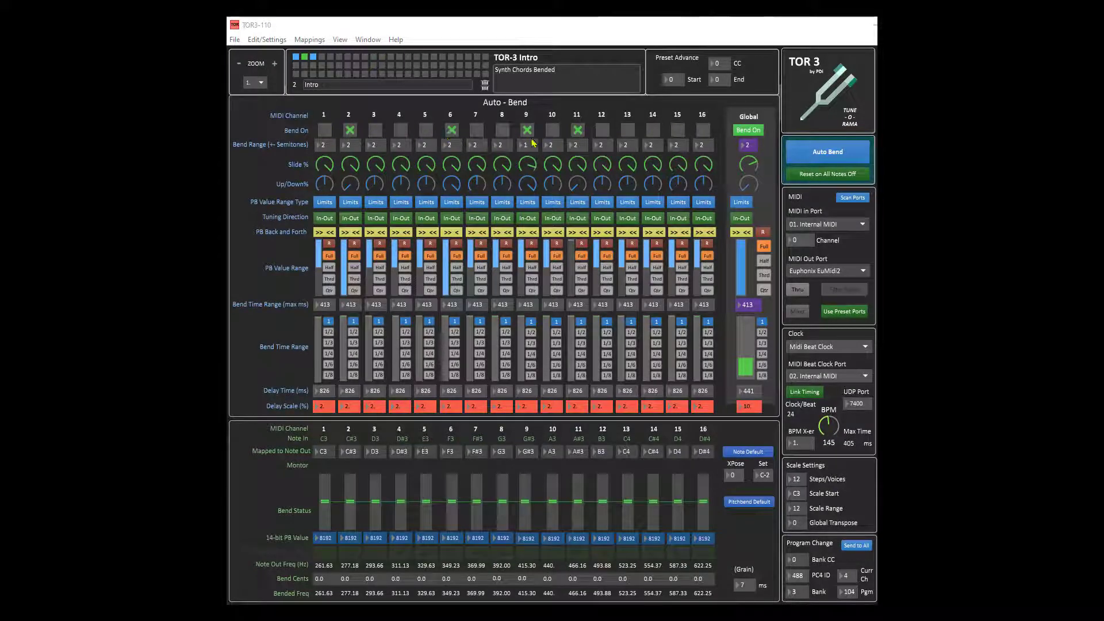
Step: Switch the bend mode to Manual CC Bend and back to Auto Bend
click(834, 160)
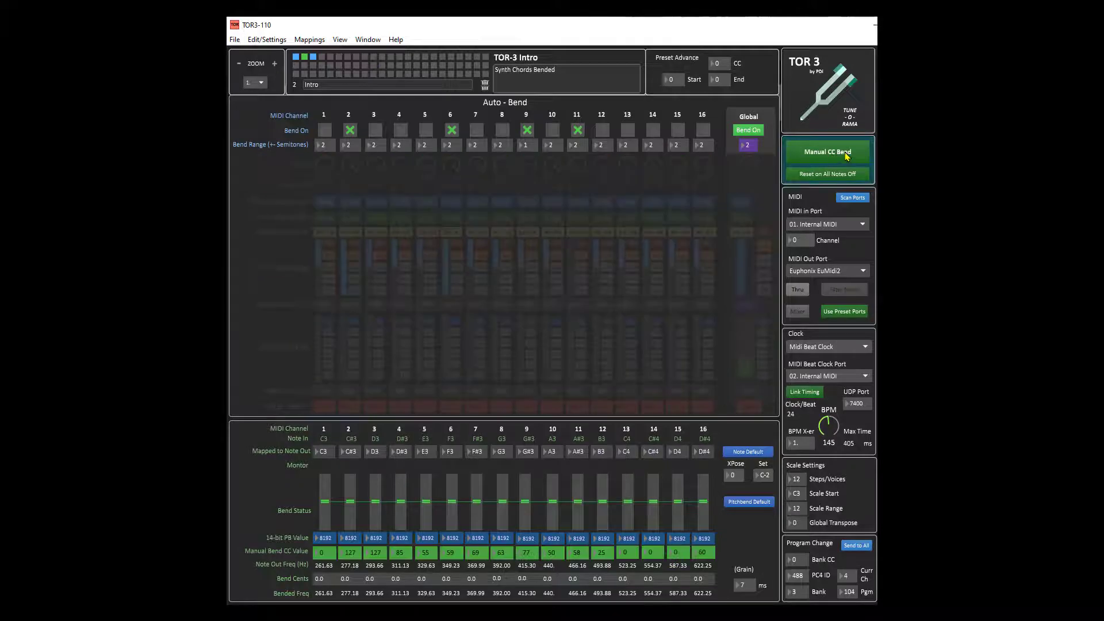
click(847, 156)
click(847, 157)
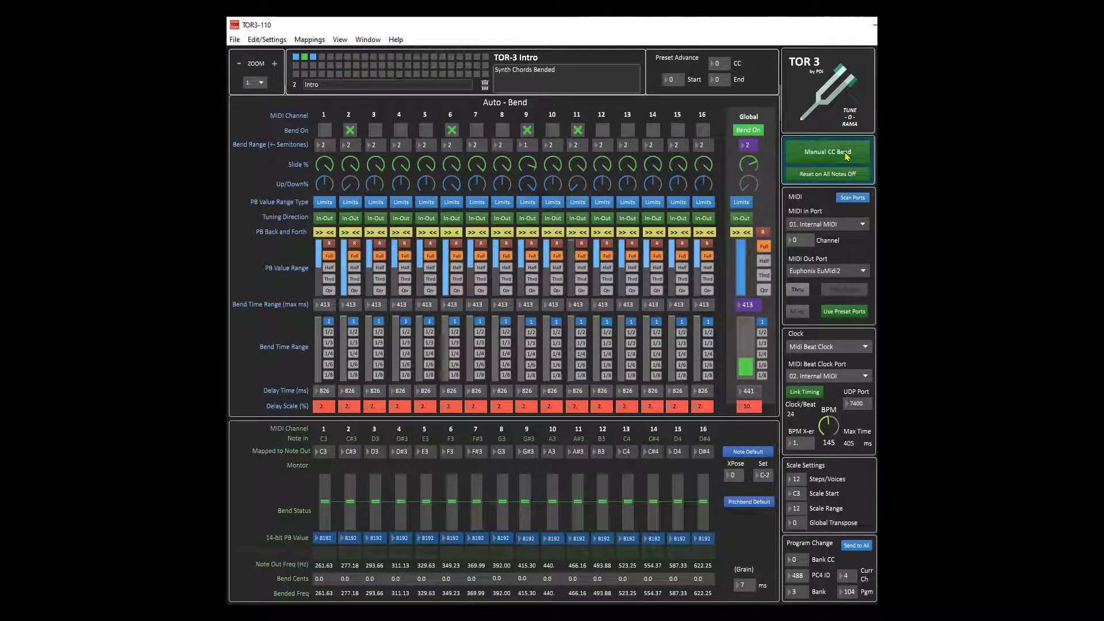
click(846, 156)
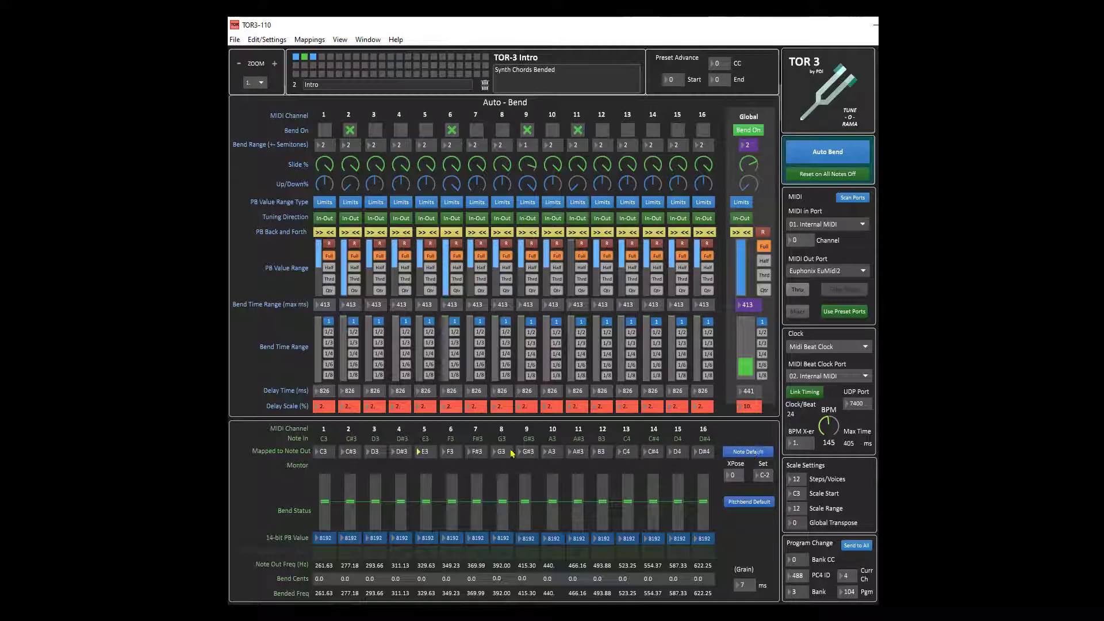
Step: Raise the note-out mappings of channels 8 and 11, then restore the note defaults
drag(505, 451, 505, 448)
drag(576, 453, 576, 439)
click(743, 452)
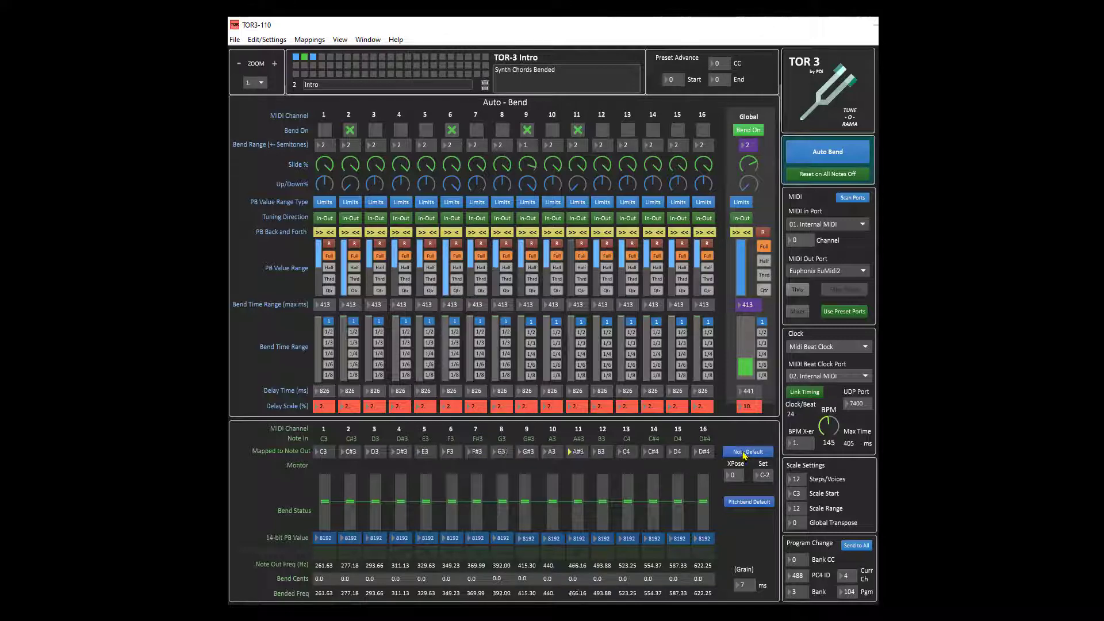
Step: Toggle the bend mode between Auto Bend and Manual CC Bend repeatedly, ending in Auto Bend
key(alt+Tab)
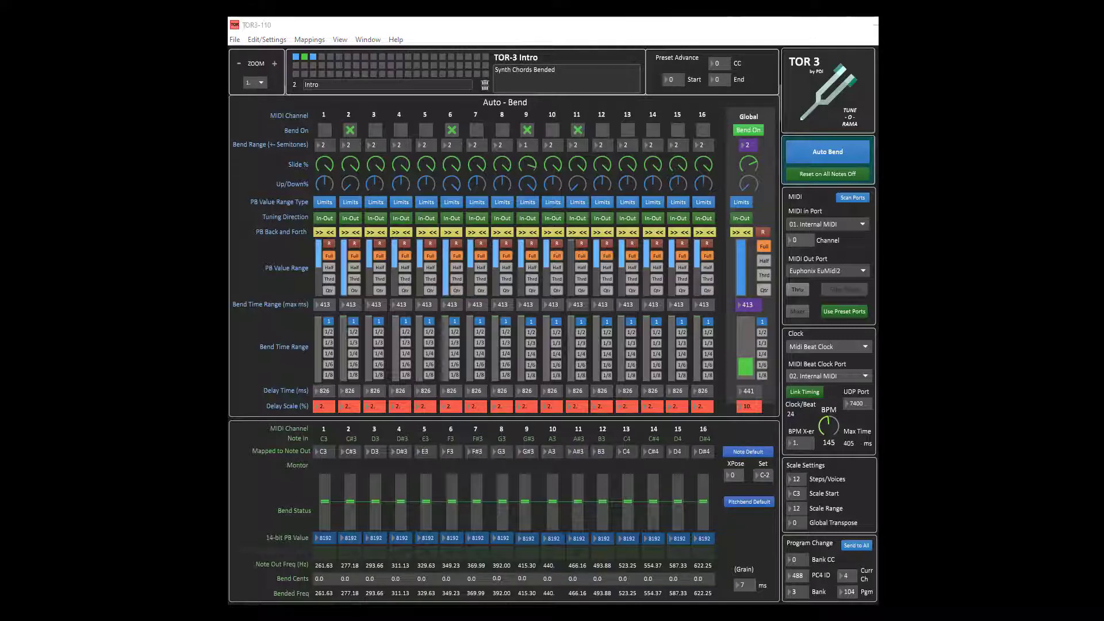
click(857, 153)
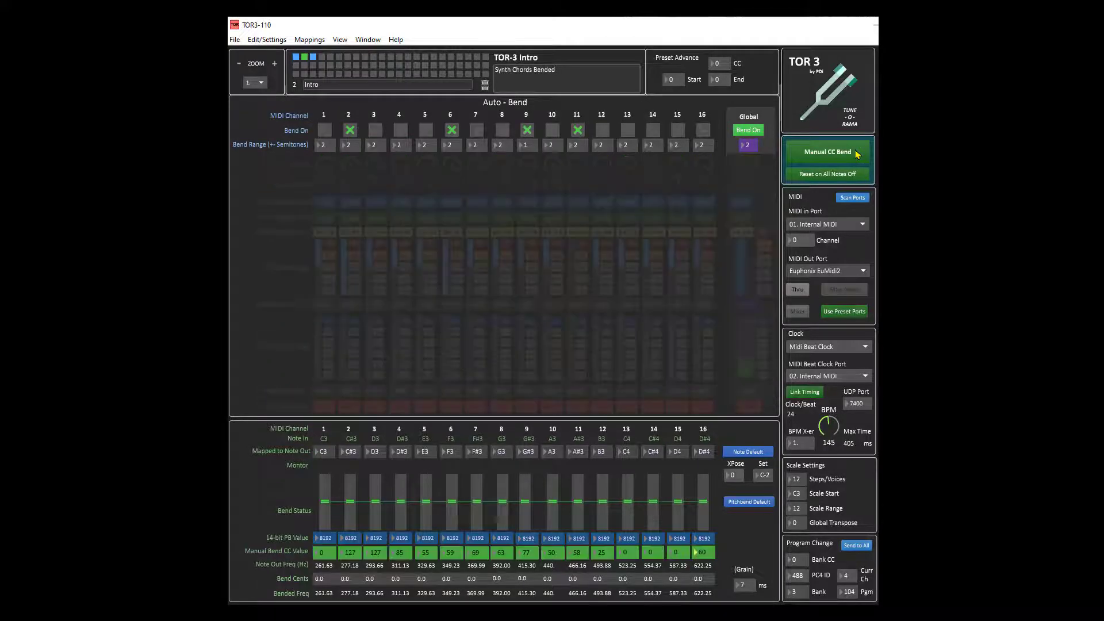
click(857, 153)
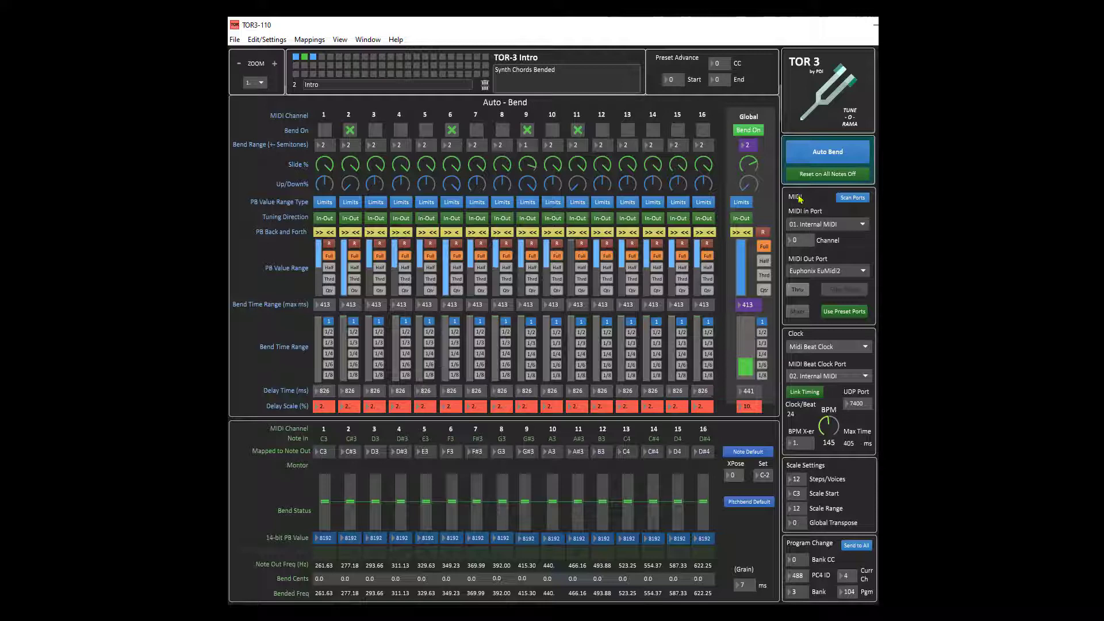
click(829, 156)
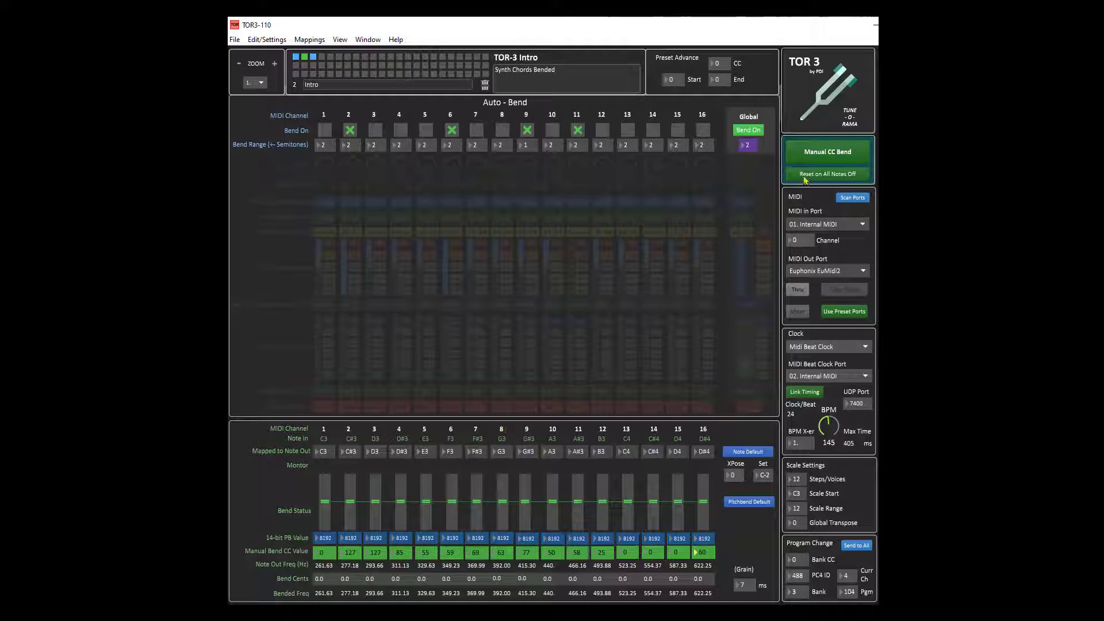
click(827, 152)
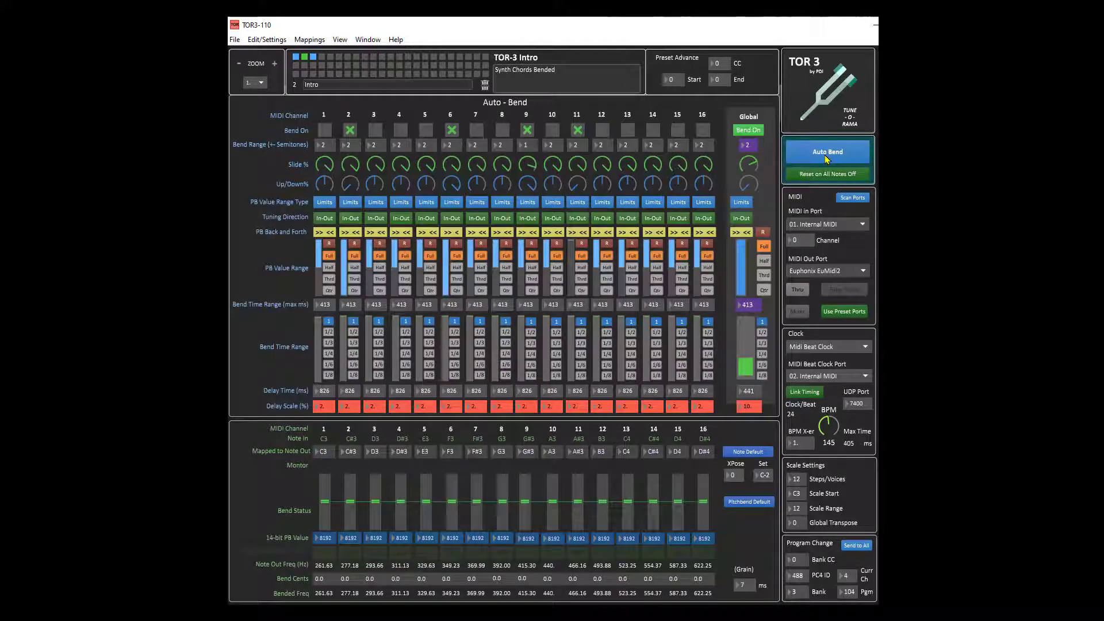
click(827, 155)
click(827, 155)
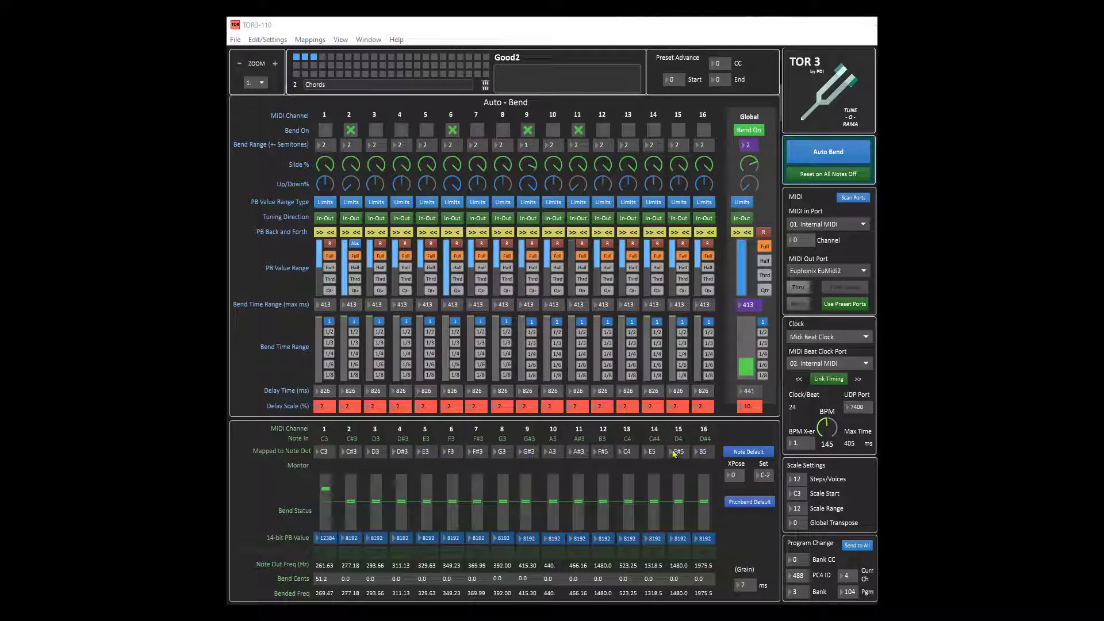
Step: Raise channel 15's note-out mapping, then restore the note defaults
drag(682, 452, 682, 440)
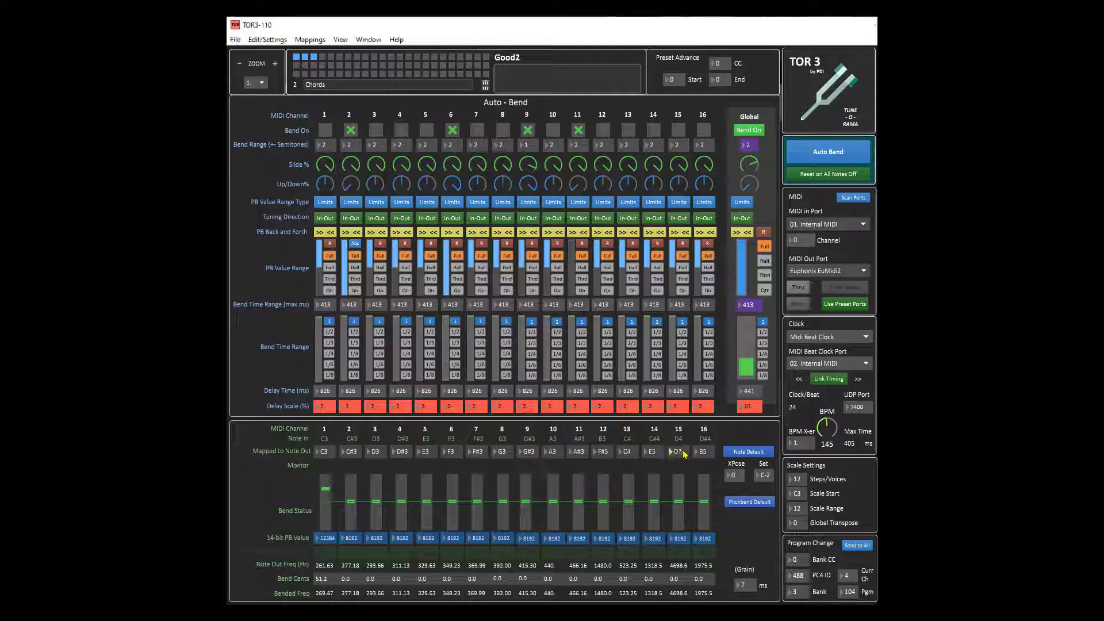
click(751, 452)
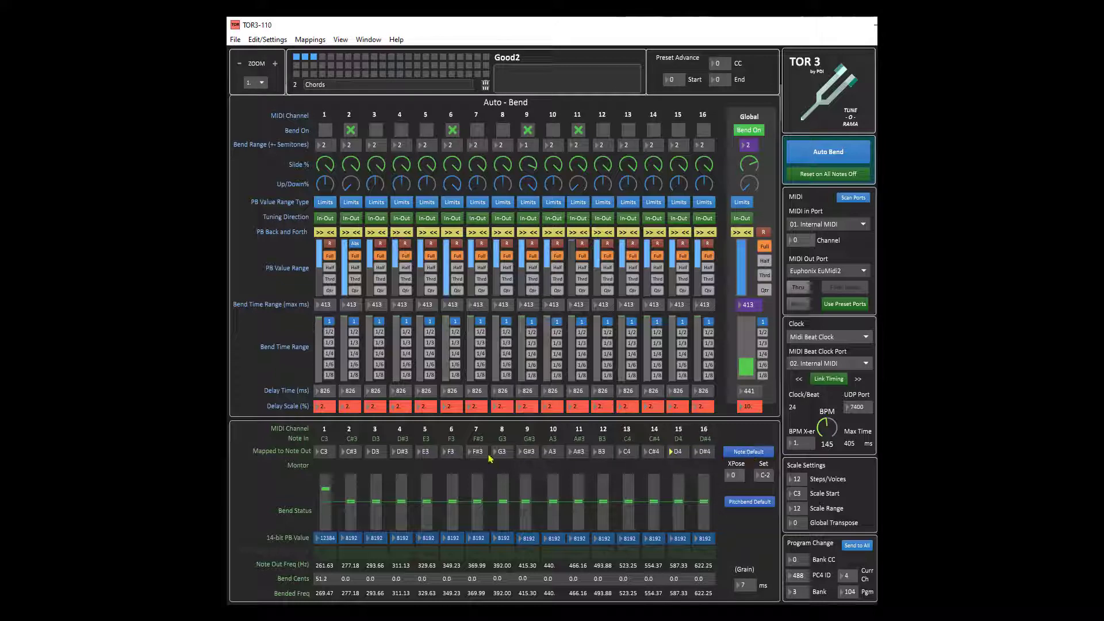
Step: Remap channel 7's note out to D#5 and channel 4's note out to F4
drag(488, 454, 477, 446)
drag(401, 452, 354, 433)
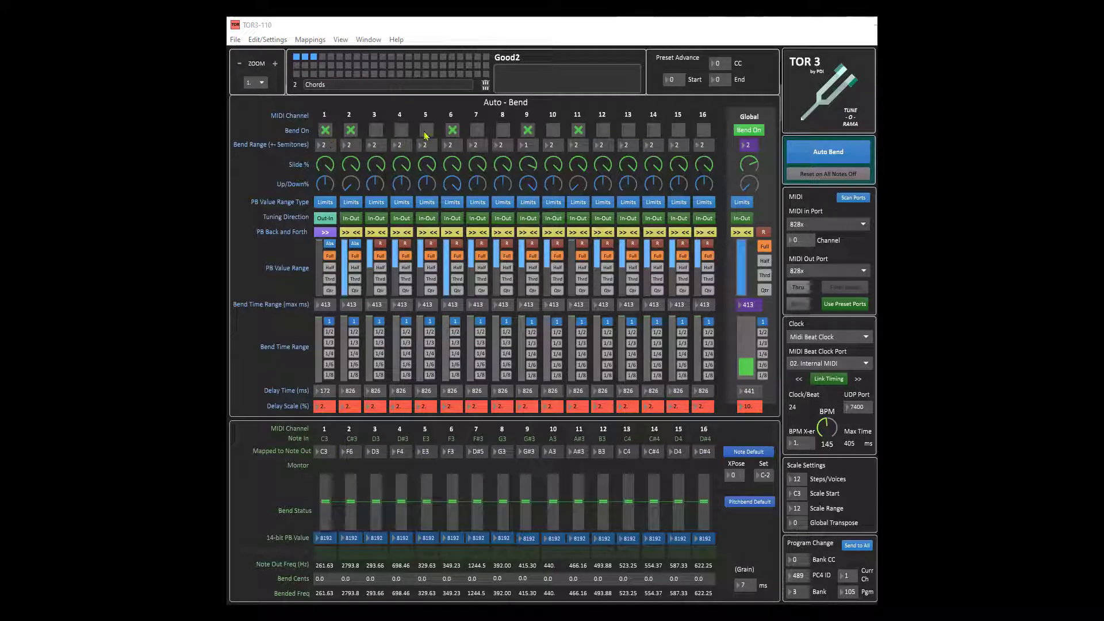
Step: Toggle Bend On for channel 1 and set its bend range to 2 semitones
click(327, 131)
click(325, 130)
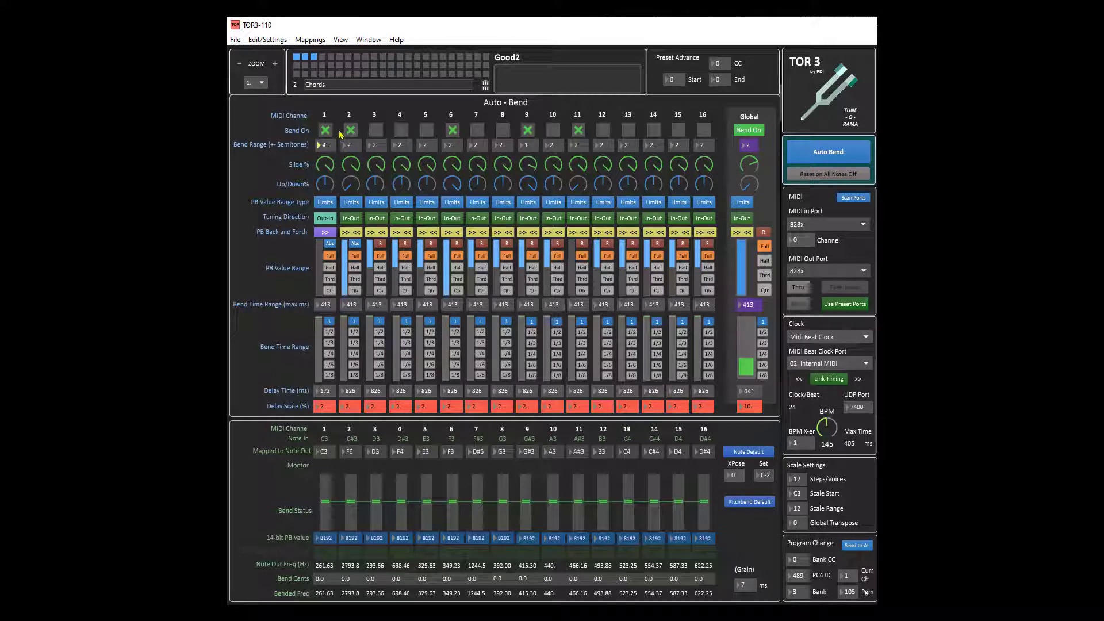
key(Down)
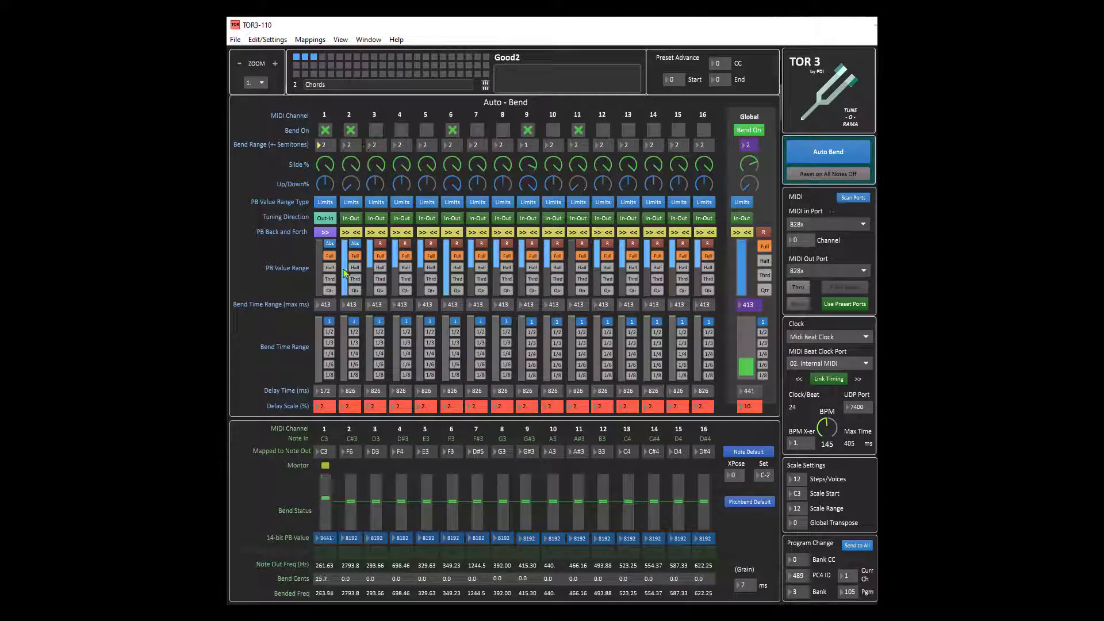
Step: Toggle channel 1's Bend On again and turn up its Slide % knob
click(326, 132)
click(325, 135)
drag(329, 166, 329, 127)
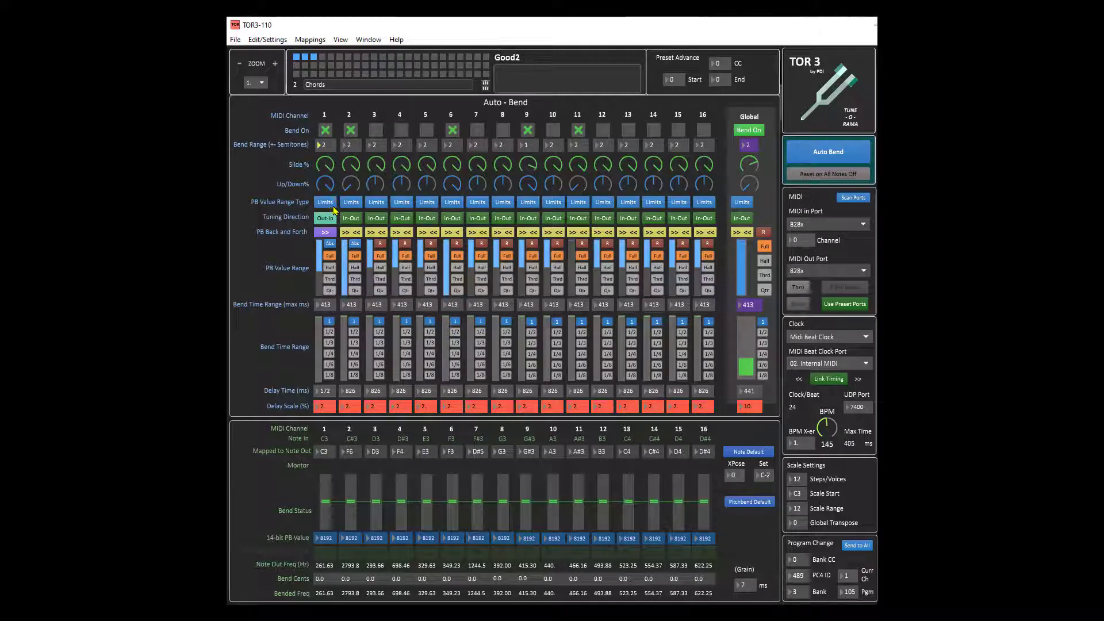
Step: Switch channel 1's PB value range type to Range and back to Limits
click(332, 207)
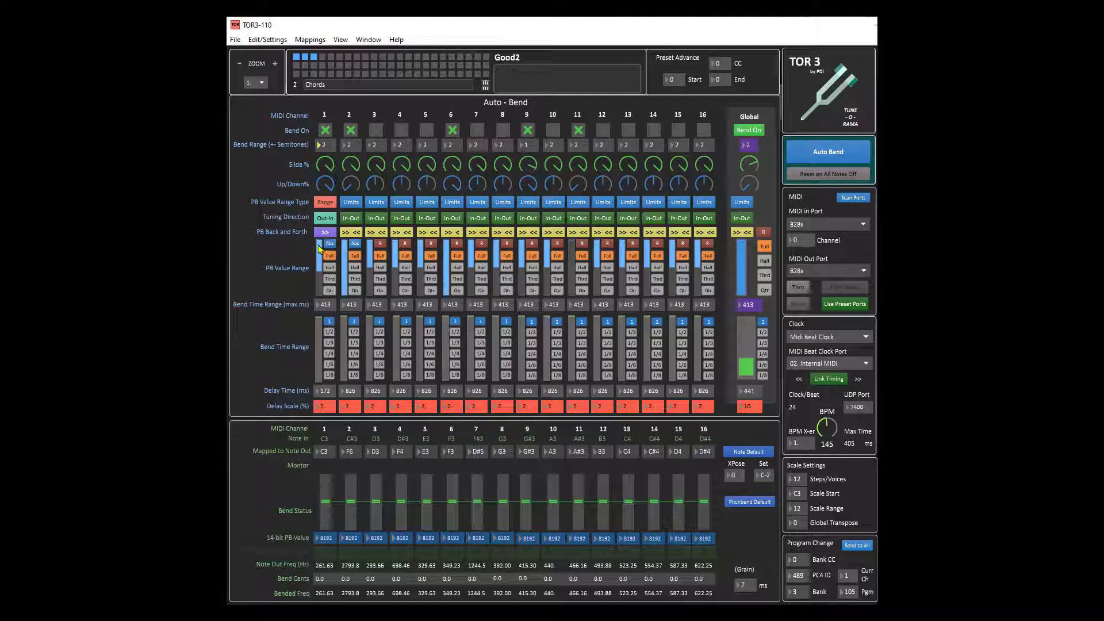
click(326, 202)
click(325, 202)
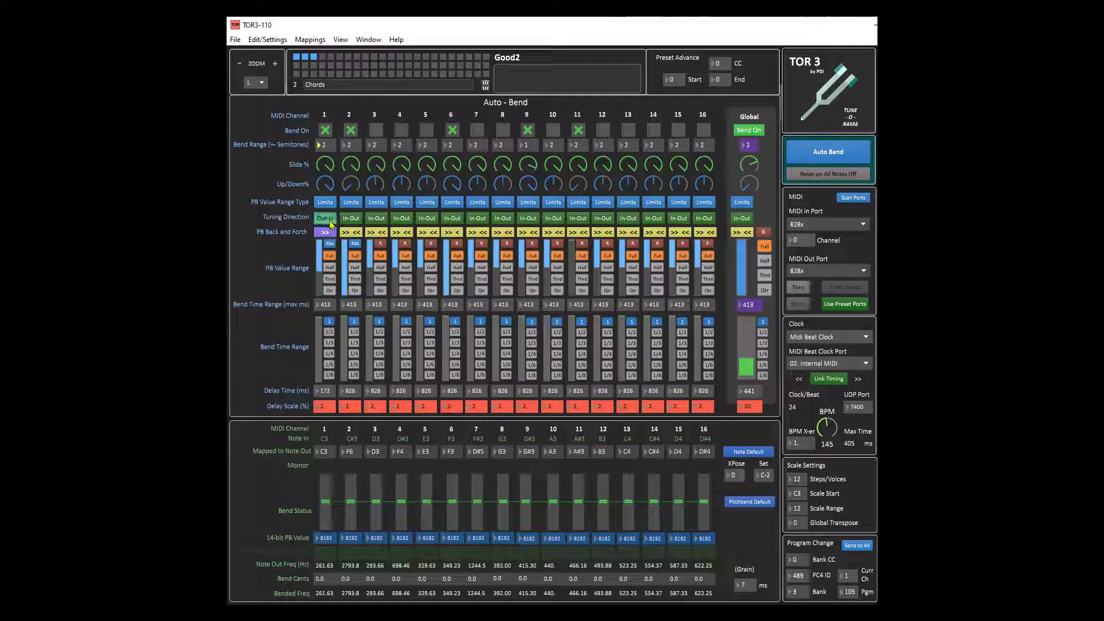
Step: Cycle channel 1's tuning direction, ending at In-Out
click(326, 220)
click(328, 224)
click(327, 221)
click(328, 220)
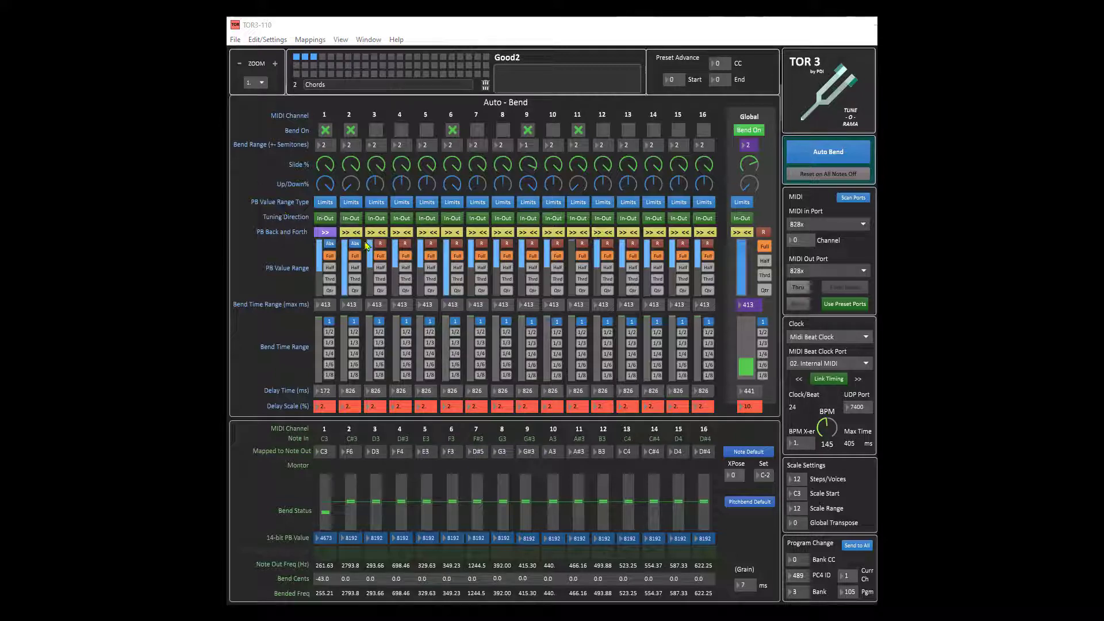
Step: Toggle channel 1's PB back-and-forth setting several times, ending in the >> << mode
click(325, 233)
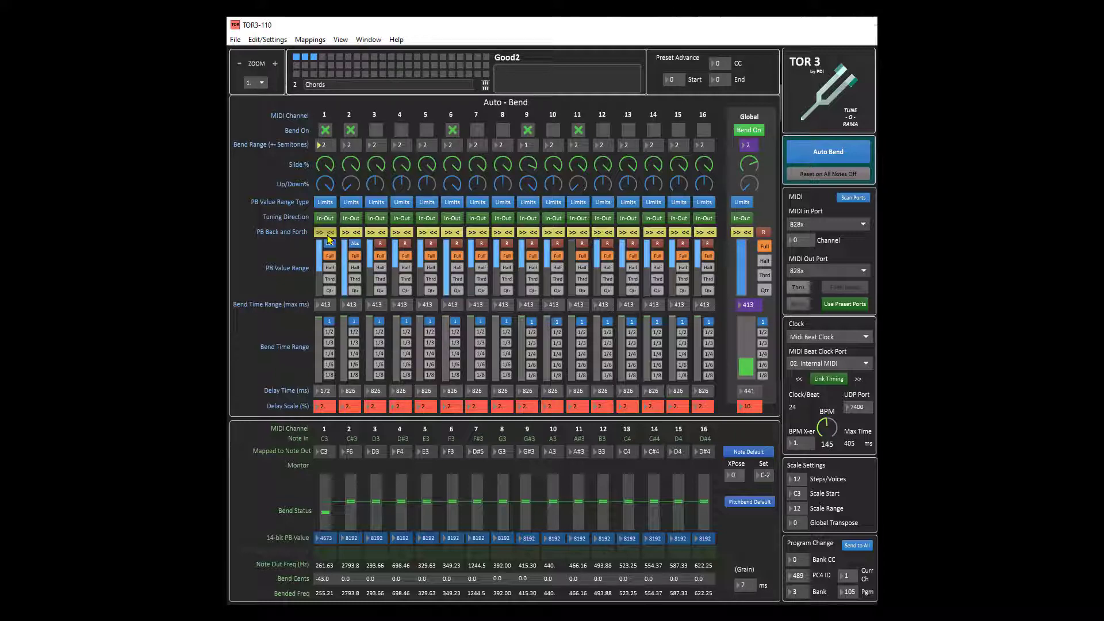
click(323, 233)
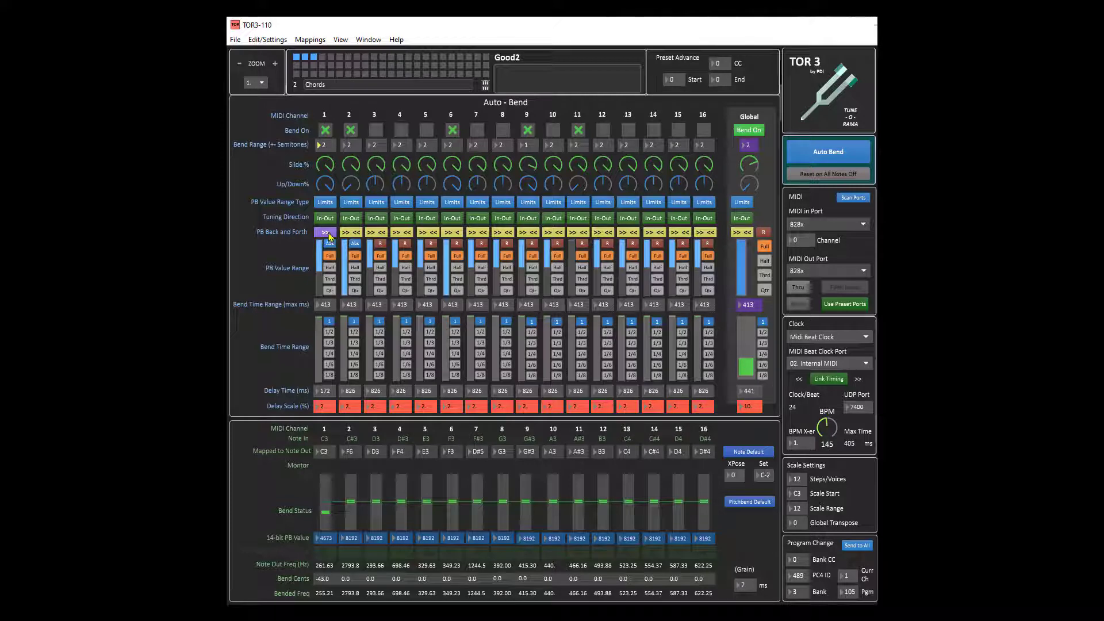
click(329, 236)
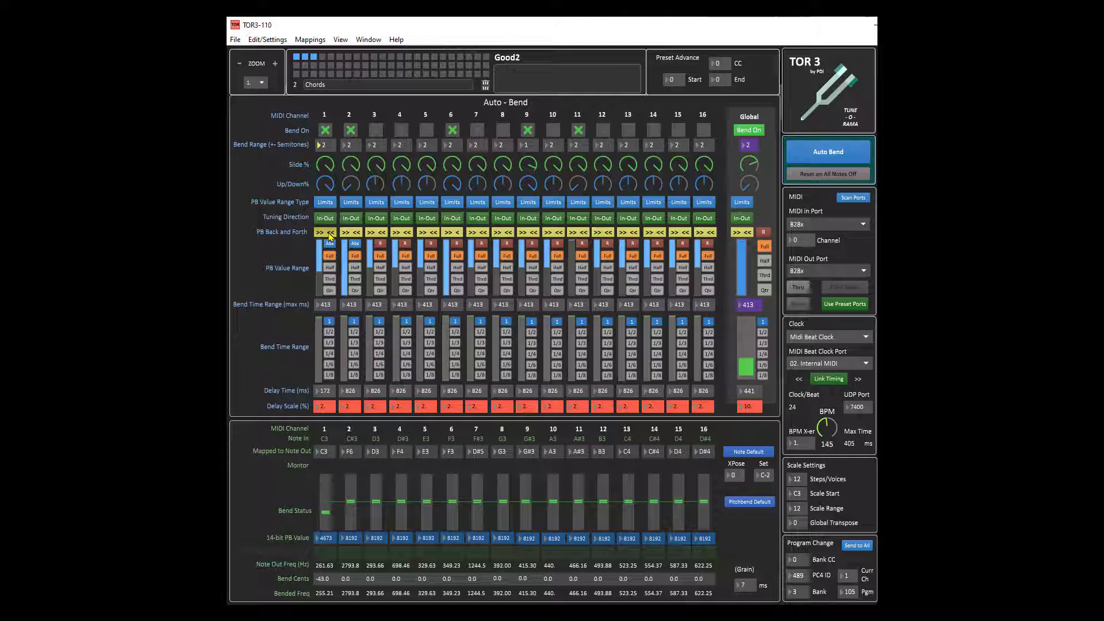
click(329, 236)
click(325, 232)
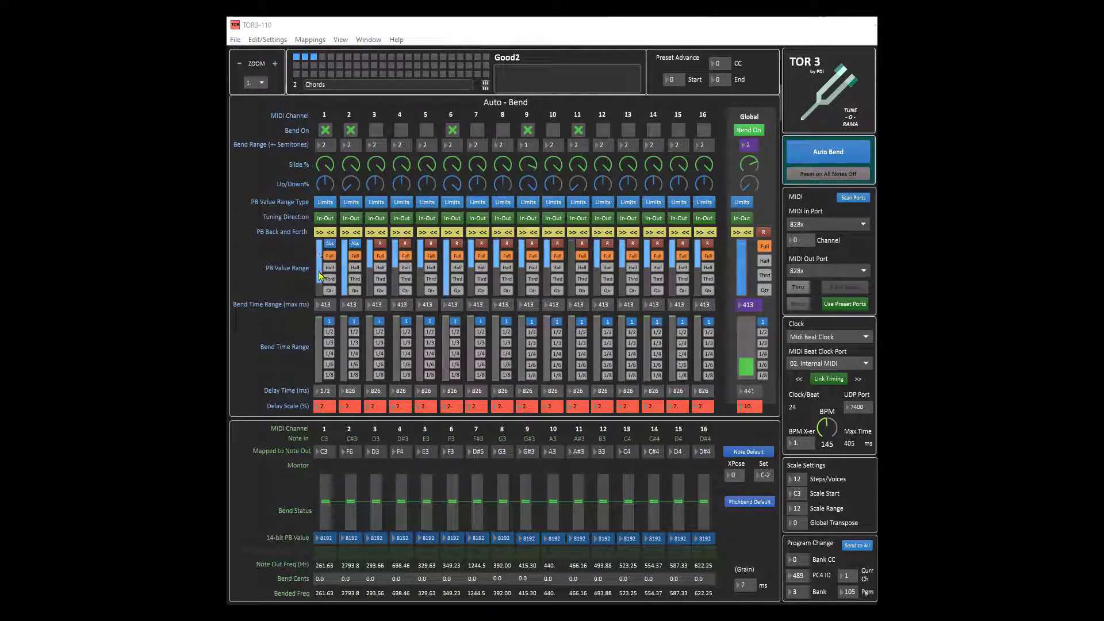
Step: Drag channel 1's PB value range slider up and switch its range type to Range and back to Limits
drag(318, 273, 325, 230)
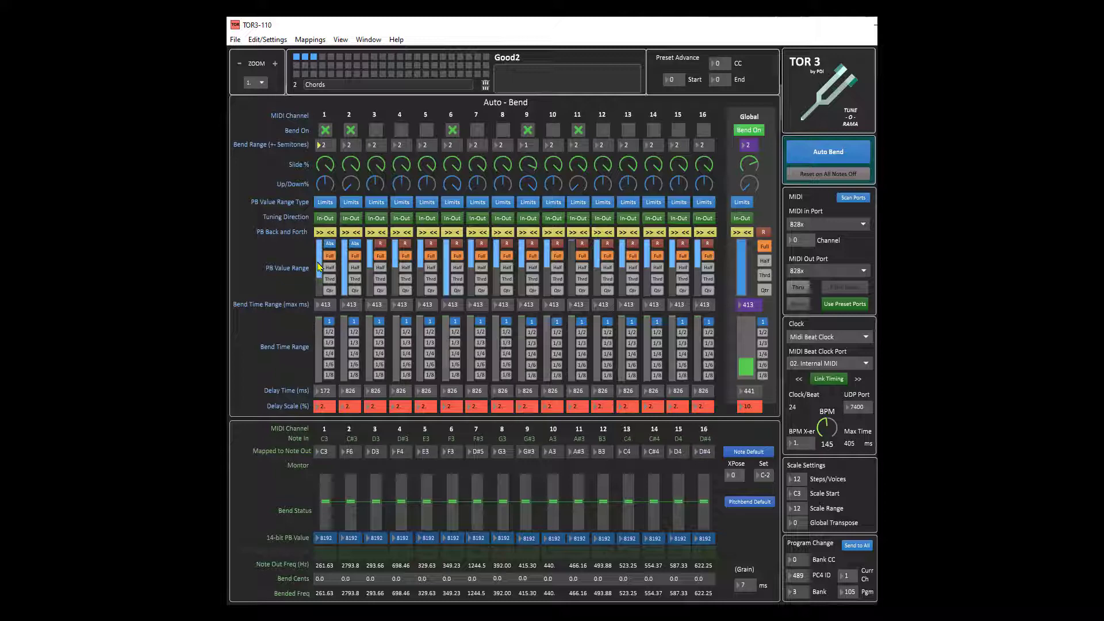
click(326, 205)
click(336, 201)
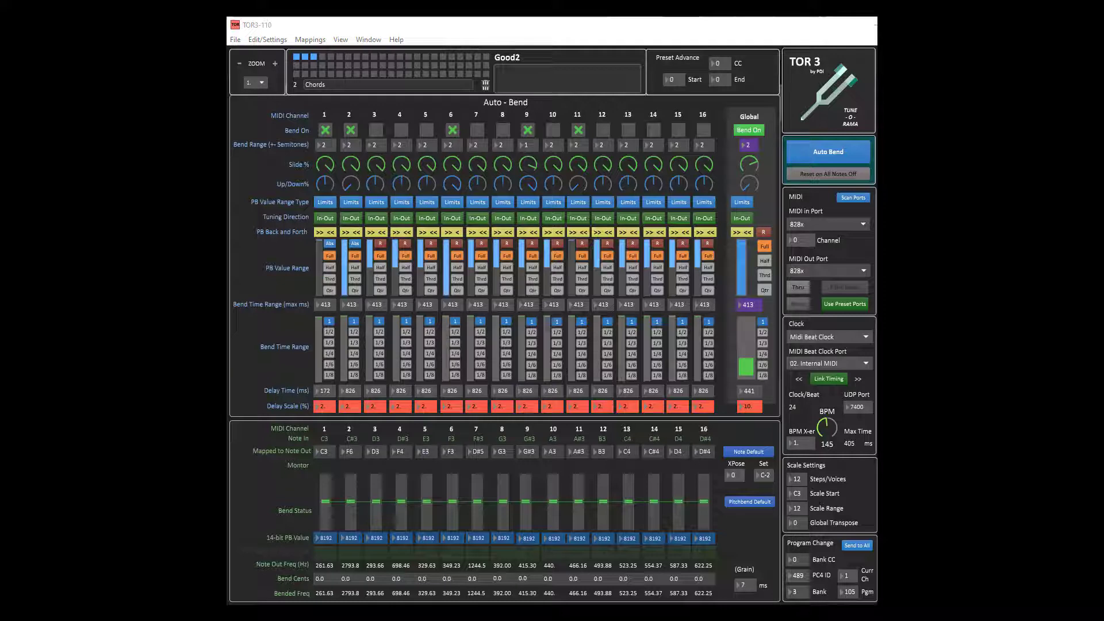
Step: Cycle channel 1's PB value range through the Abs, Half, Qtr and Thrd presets, ending at Thrd
click(330, 246)
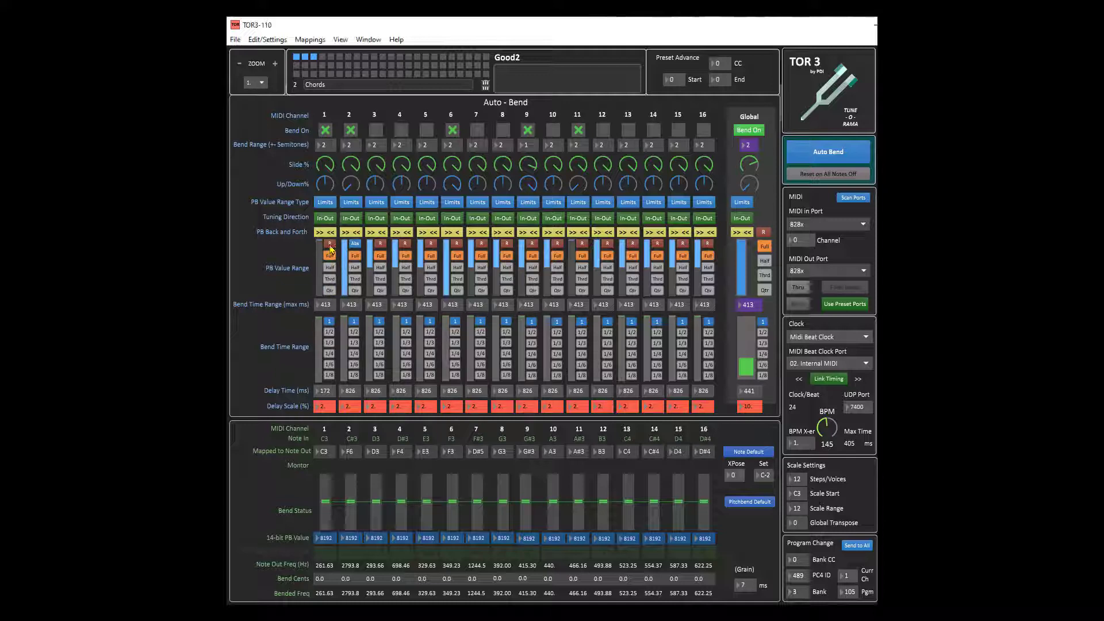
click(331, 246)
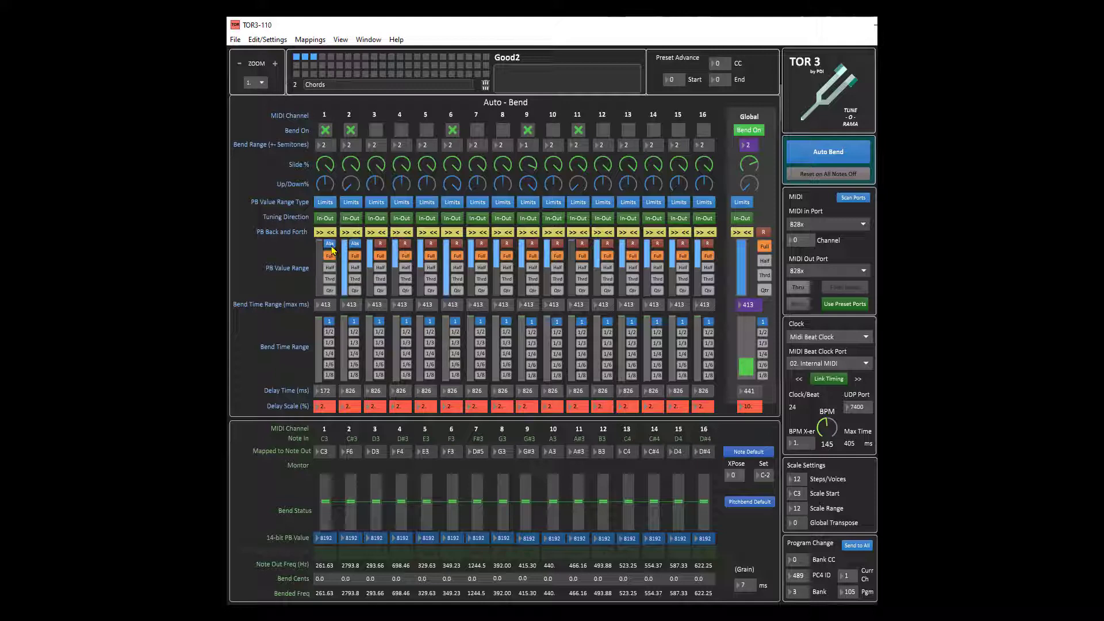
click(331, 247)
click(329, 268)
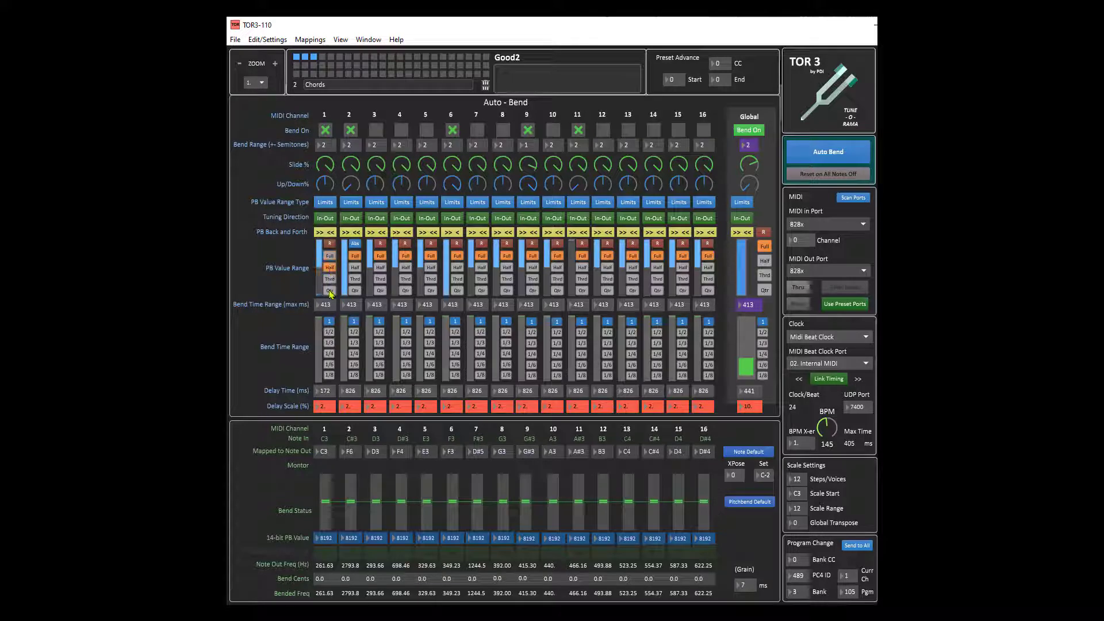
click(330, 290)
click(330, 279)
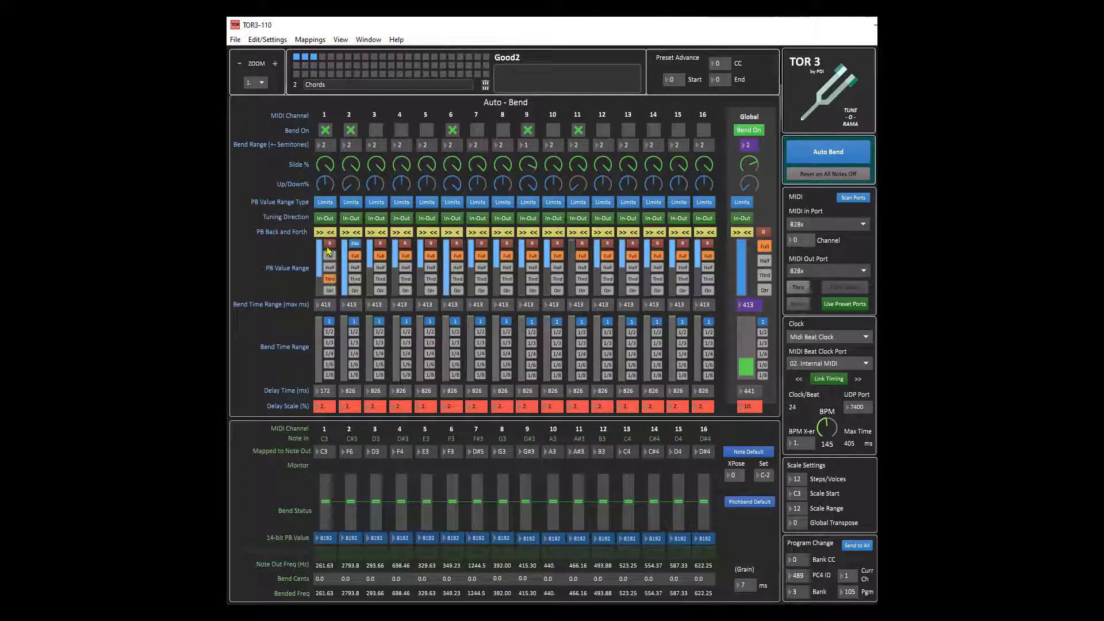
click(330, 244)
click(330, 267)
click(330, 289)
click(330, 278)
click(330, 268)
click(331, 268)
click(330, 279)
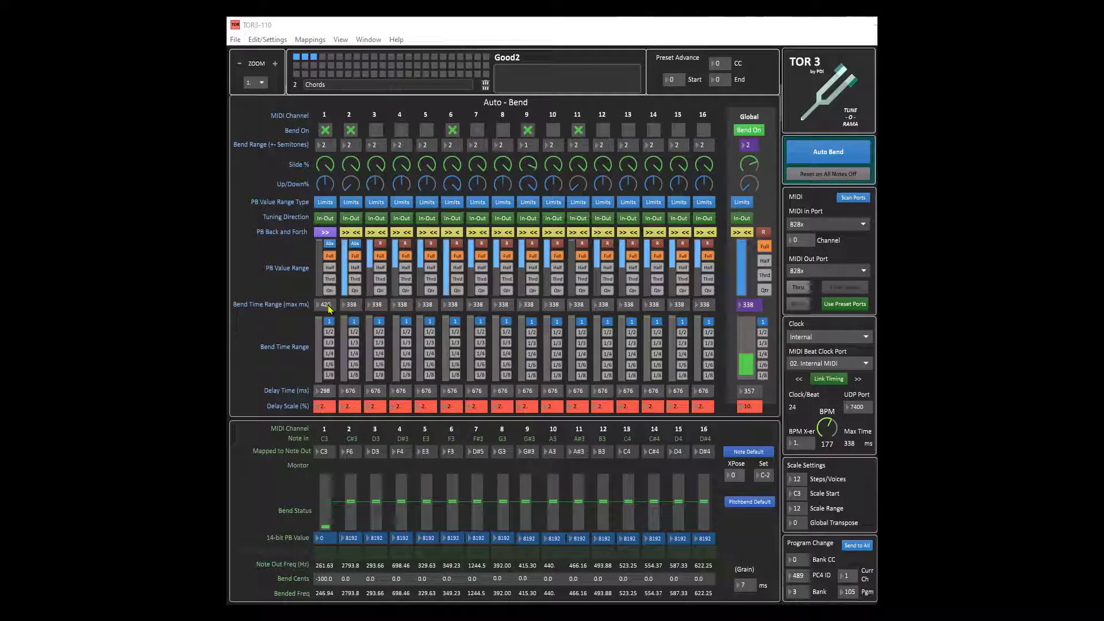
Step: Set channel 1's bend time range to about 442 ms and toggle Link Timing
drag(329, 307, 329, 300)
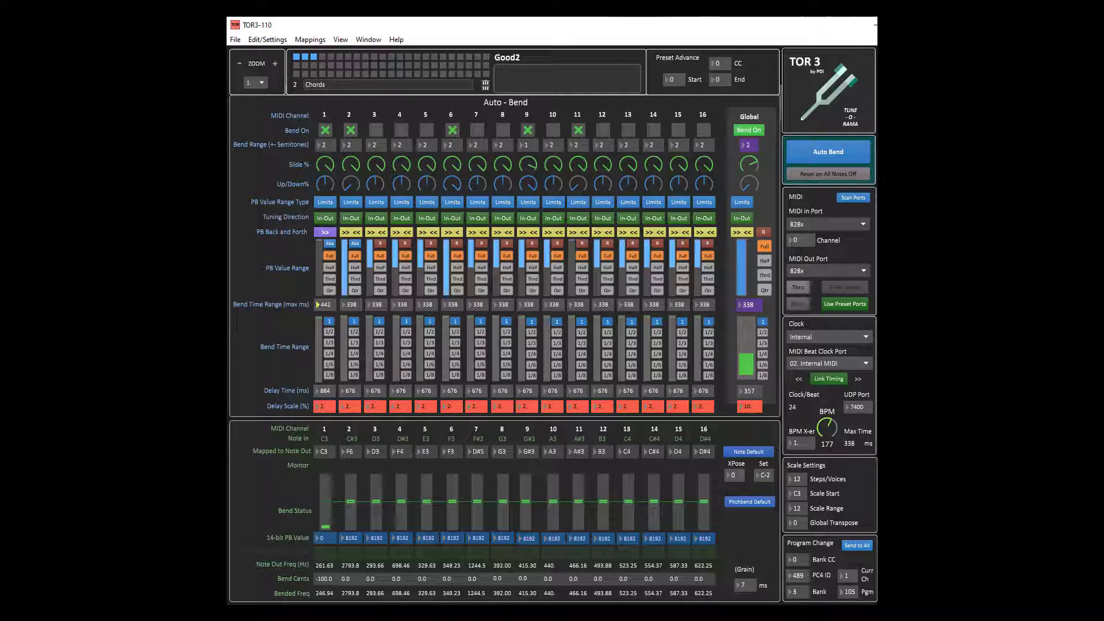
drag(327, 304, 327, 305)
click(829, 380)
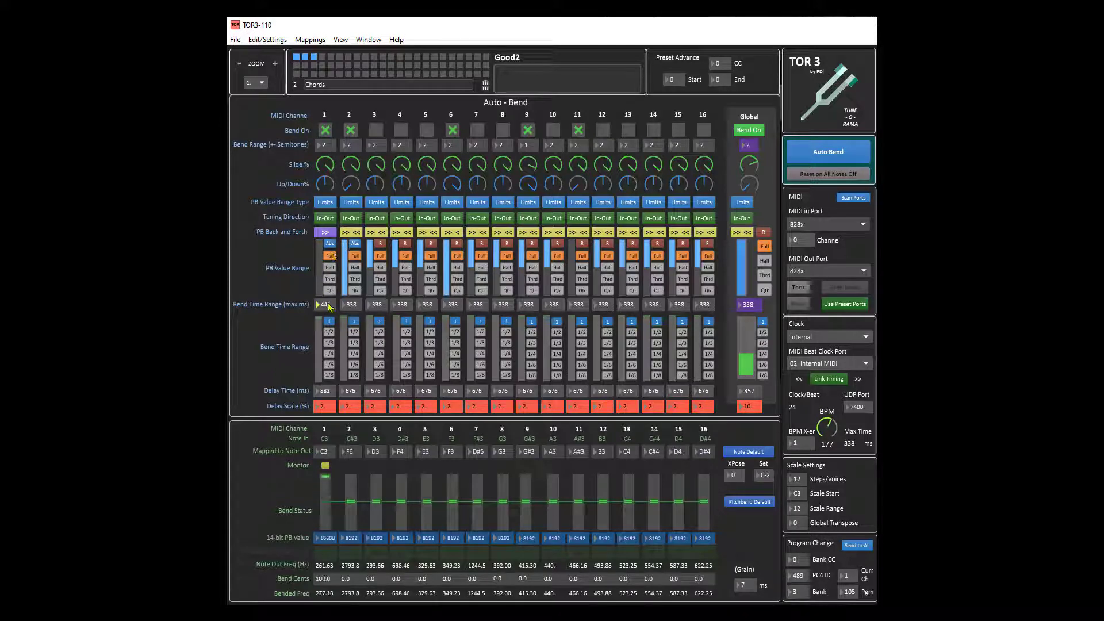
Step: Lower channel 1's bend time range to about 183 ms and turn the BPM knob down to 53
drag(328, 305, 329, 405)
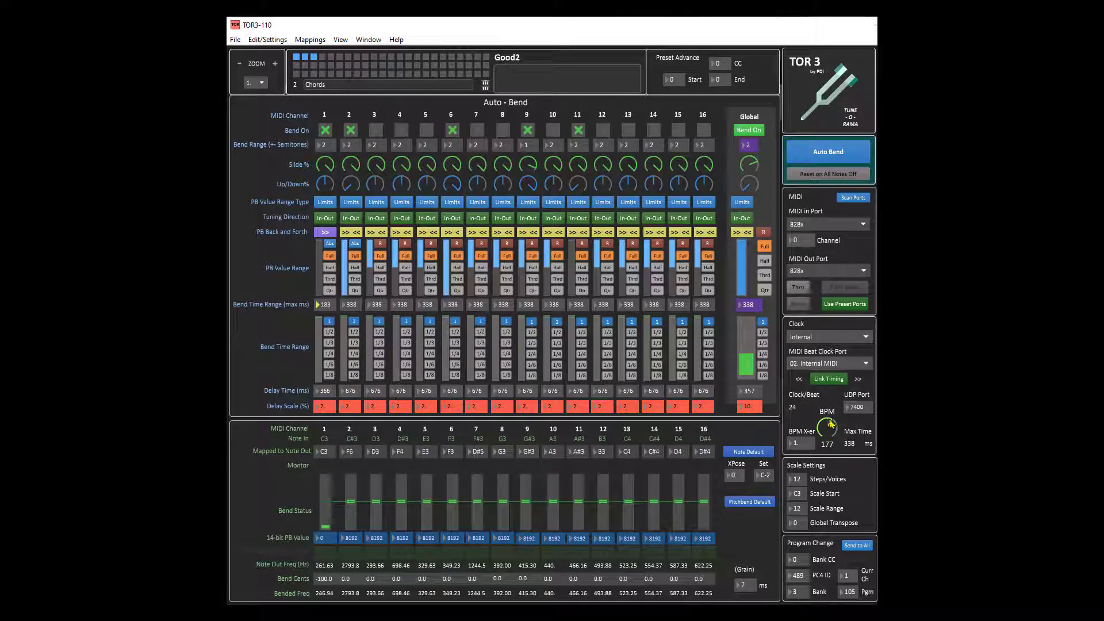
drag(831, 424, 831, 471)
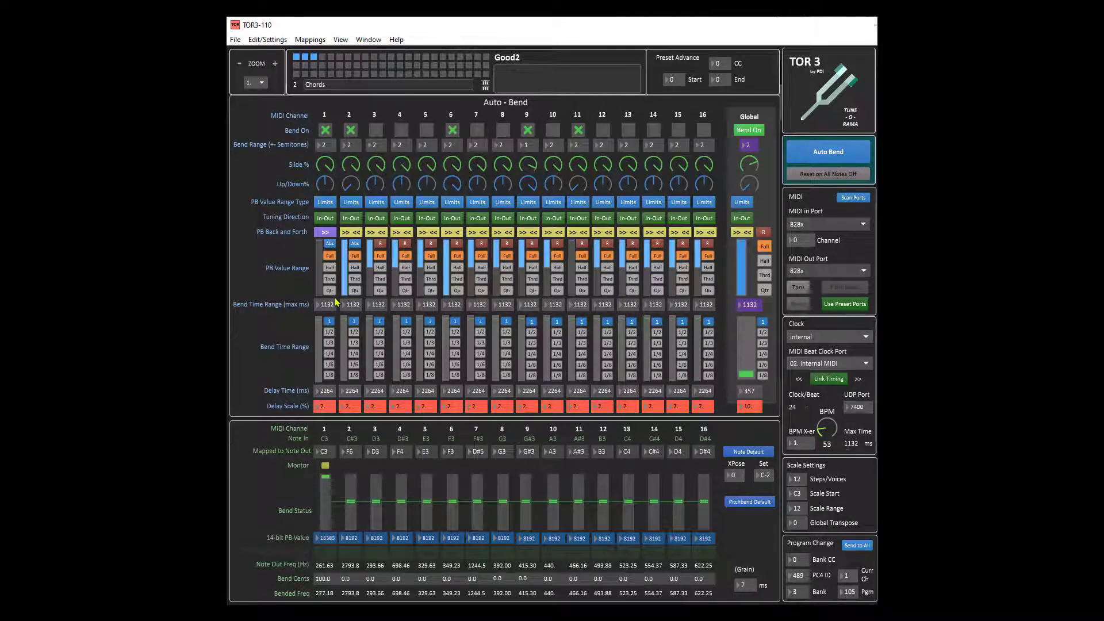
Step: Turn the BPM knob up to 253 and adjust channel 1's bend time range slider
drag(824, 434, 824, 359)
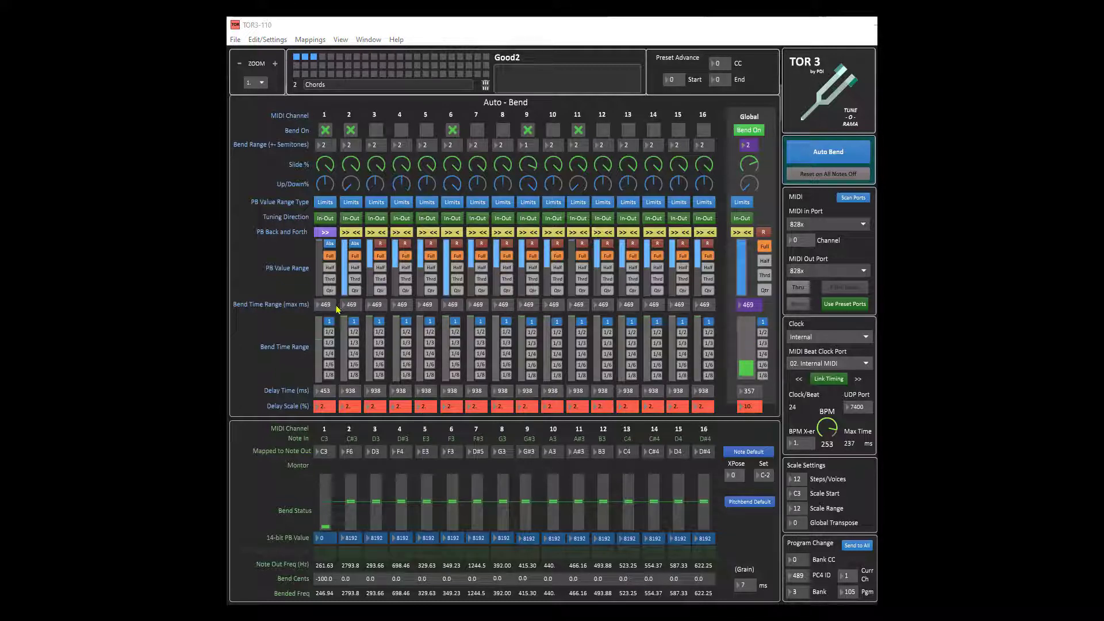
drag(319, 322, 316, 369)
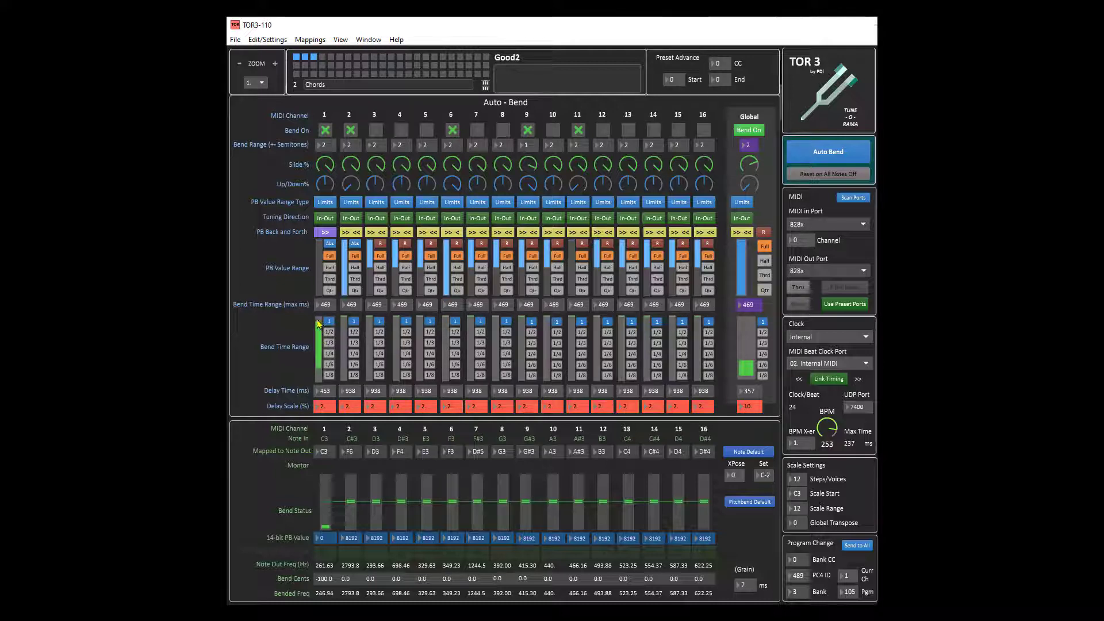
drag(317, 319, 327, 397)
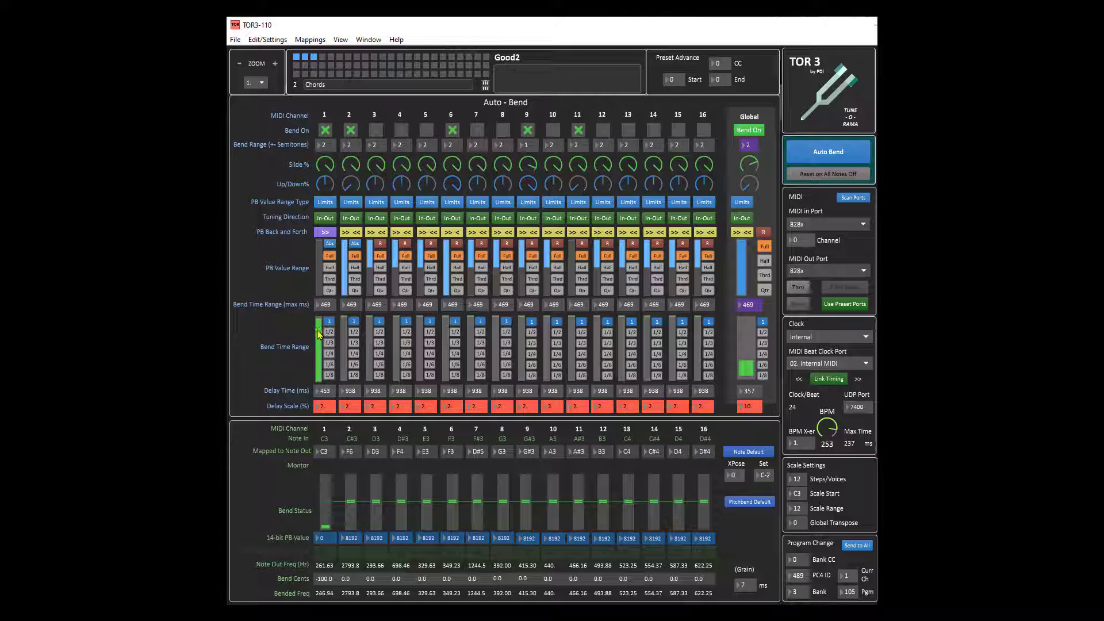
drag(320, 335, 320, 365)
drag(319, 344, 321, 366)
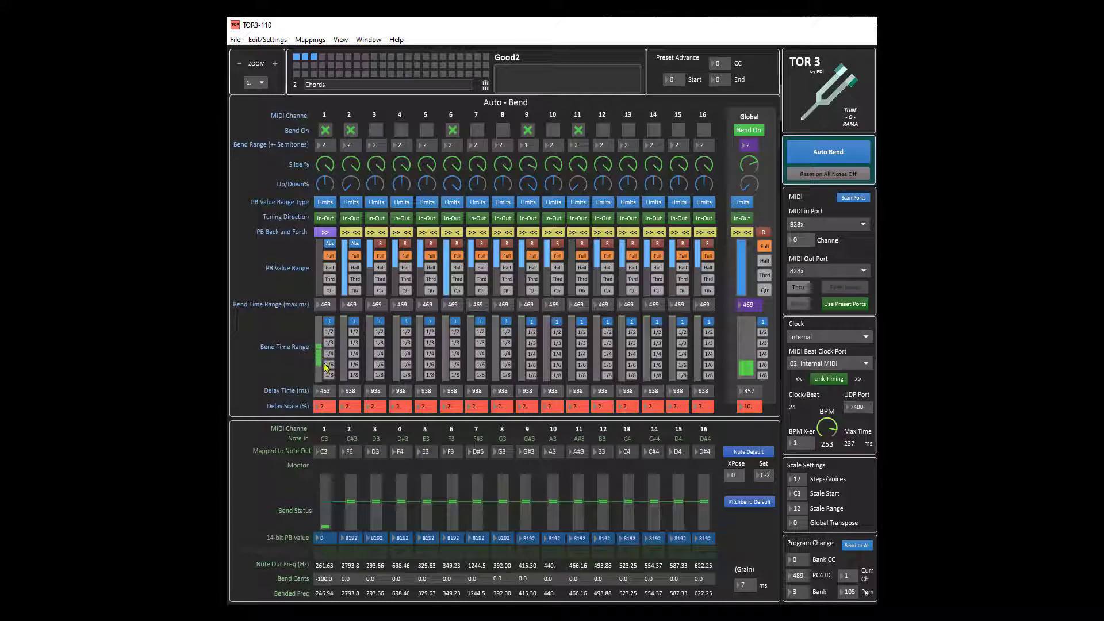
Step: Cycle channel 1's bend time range through its note-division presets
click(329, 332)
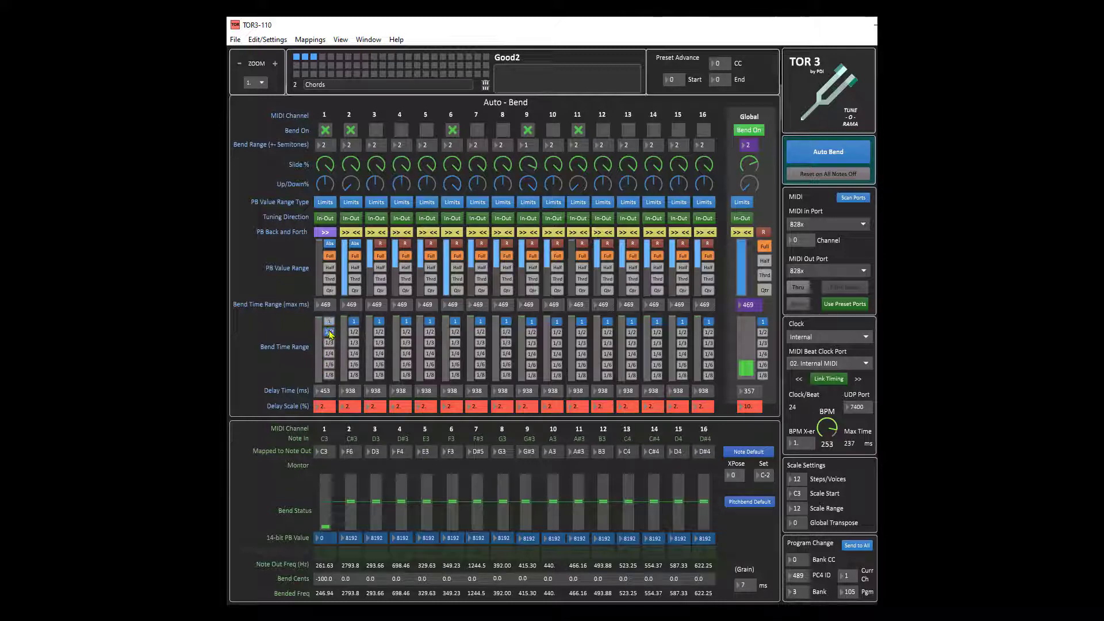
click(329, 344)
click(330, 322)
click(329, 344)
click(330, 334)
click(329, 323)
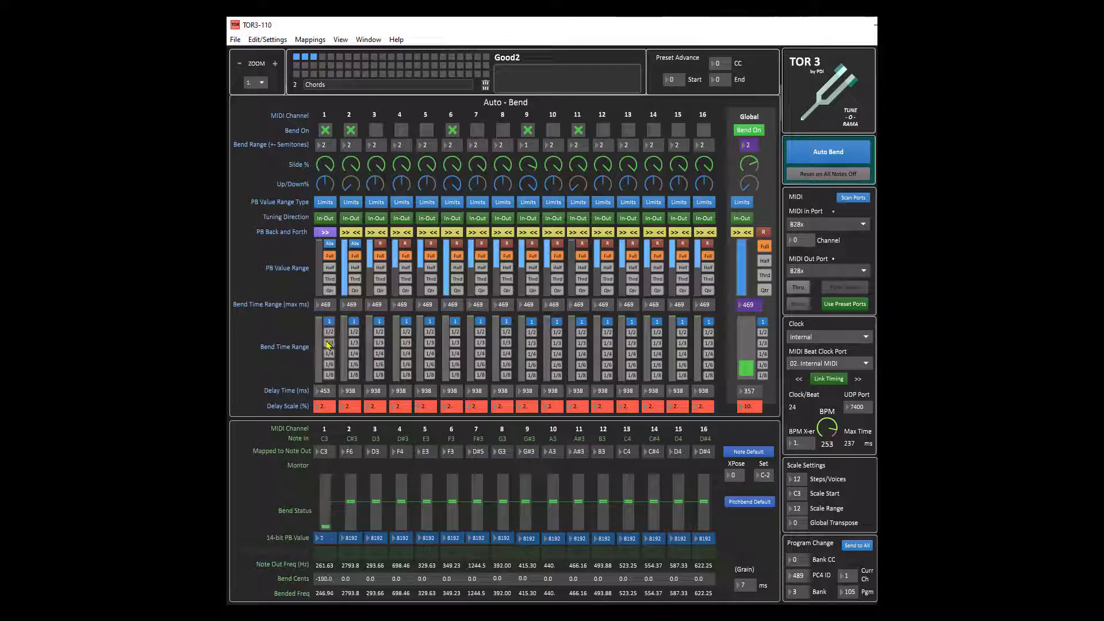
click(329, 342)
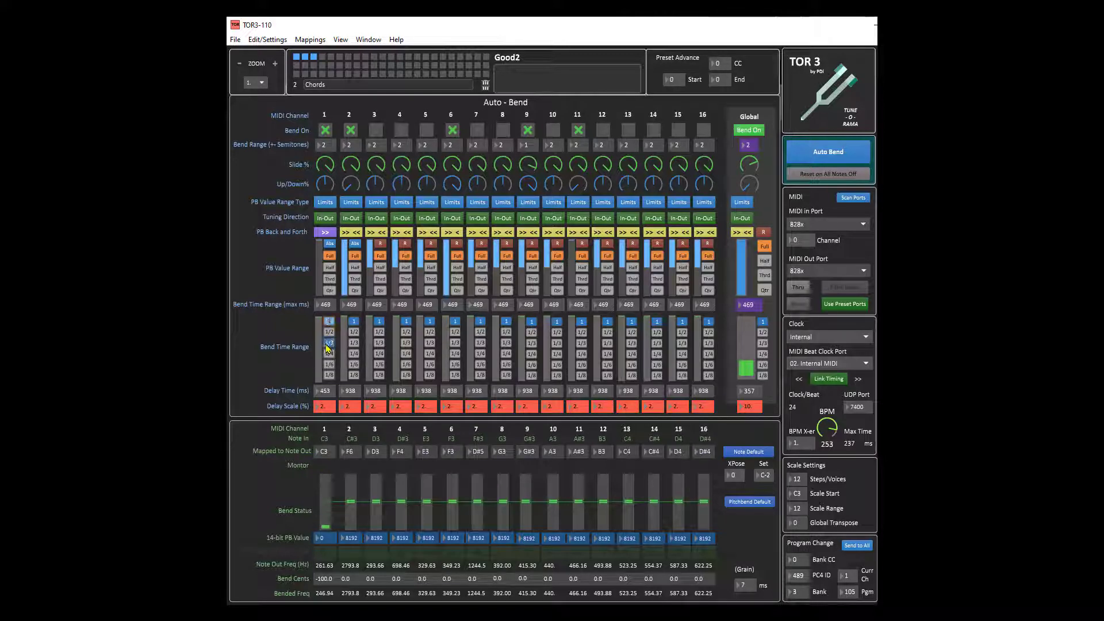
click(332, 375)
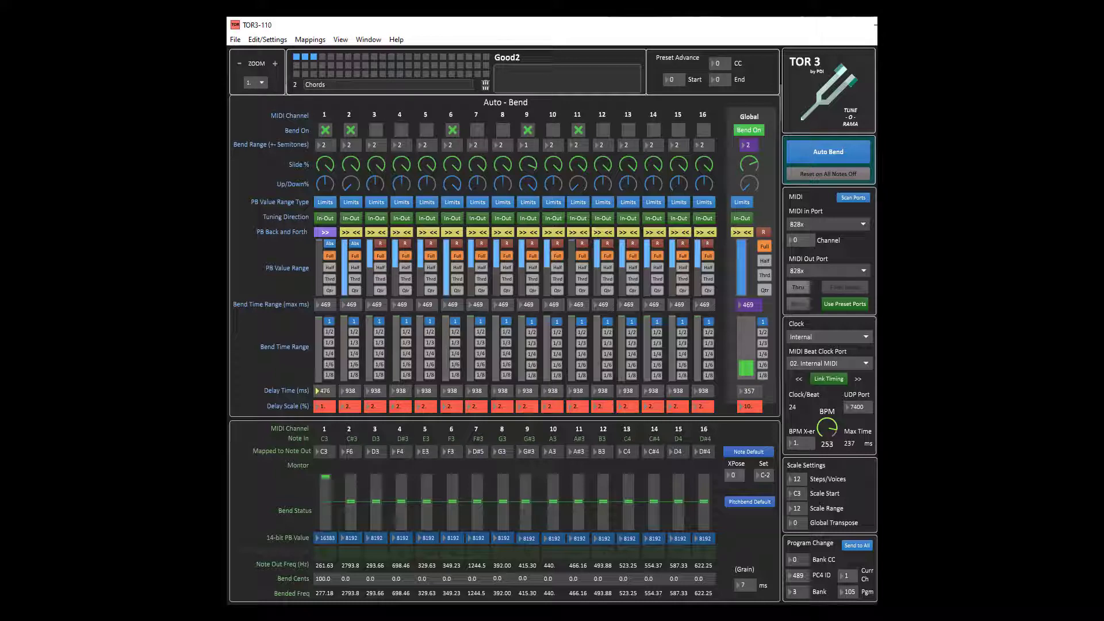
Step: Toggle channel 1's PB back-and-forth setting and raise its delay time to about 752 ms
click(325, 233)
click(325, 233)
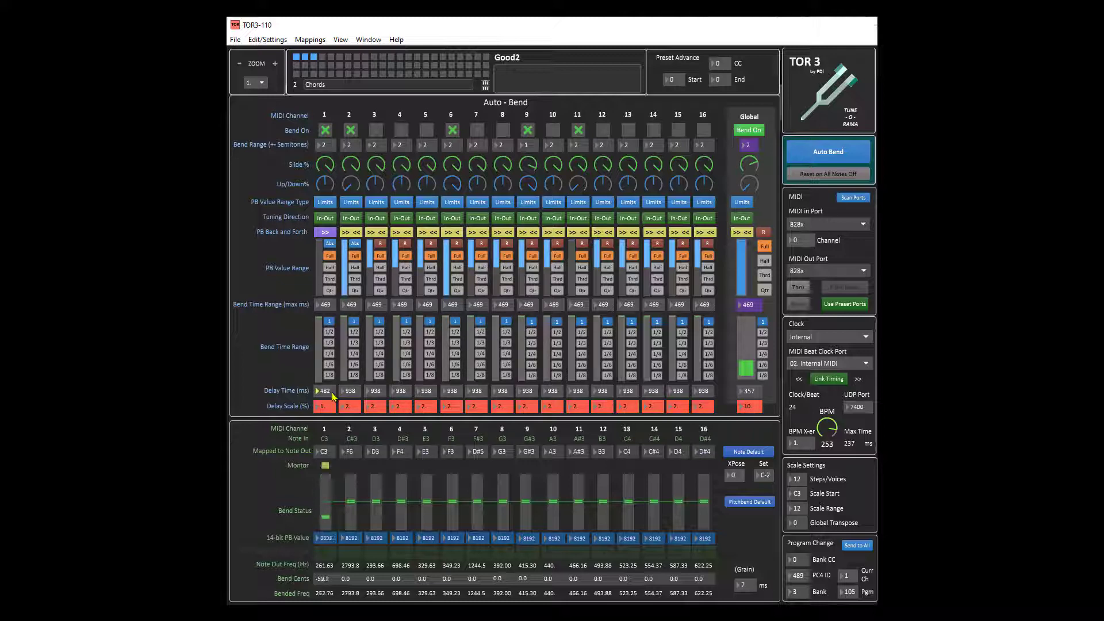
click(331, 233)
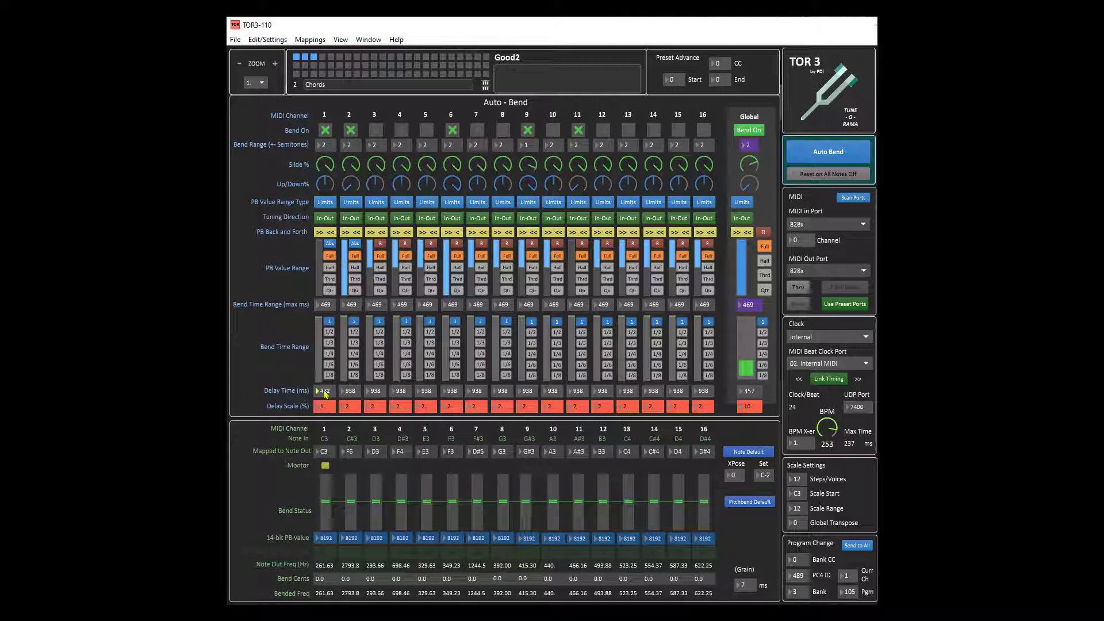
drag(324, 391, 325, 375)
drag(324, 239, 324, 237)
key(alt+Tab)
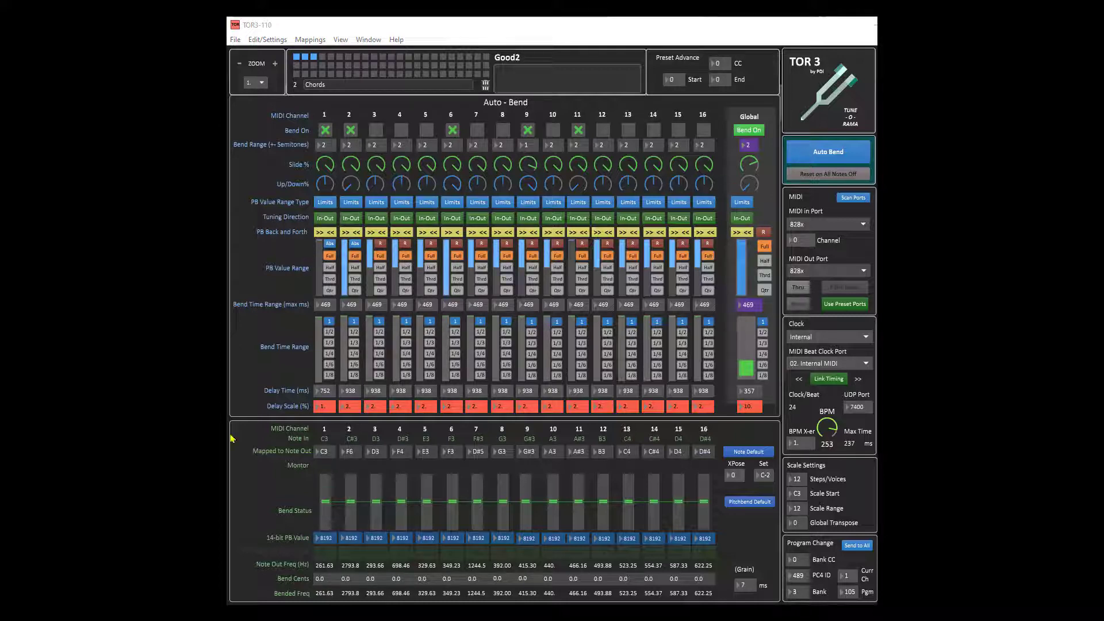
Step: Set channel 1's delay scale to 4 and then to 1
click(320, 408)
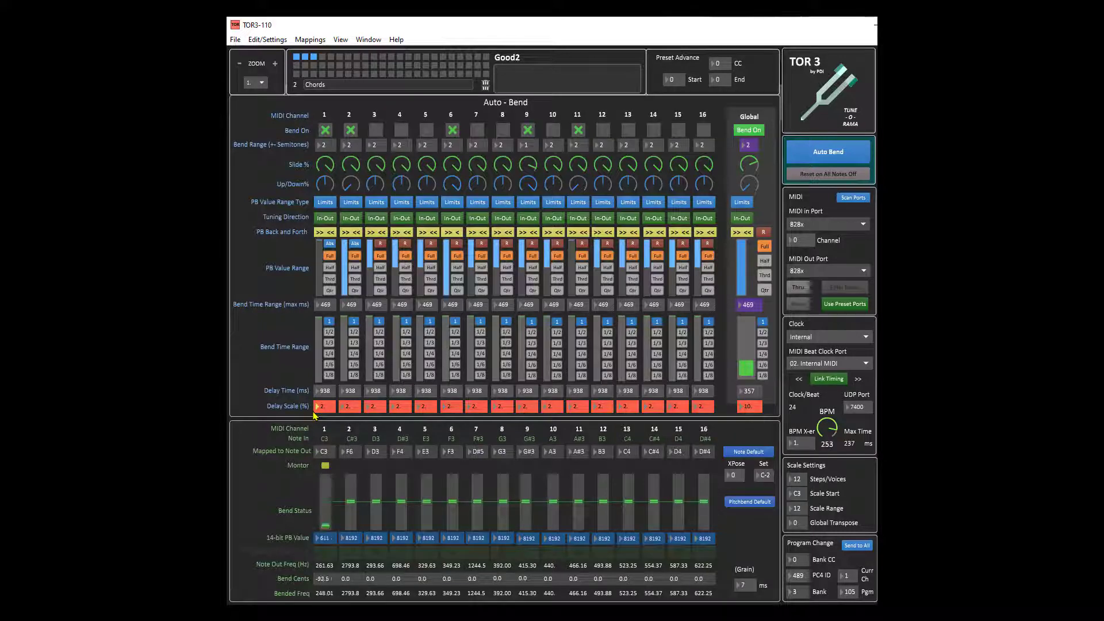
key(Return)
text(4)
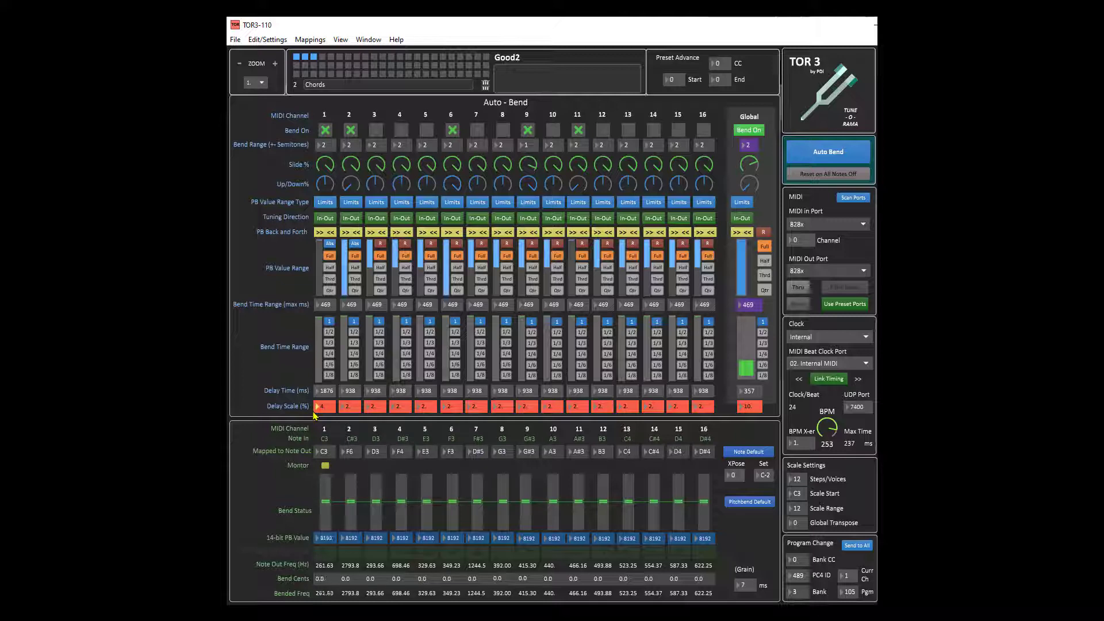
text(1)
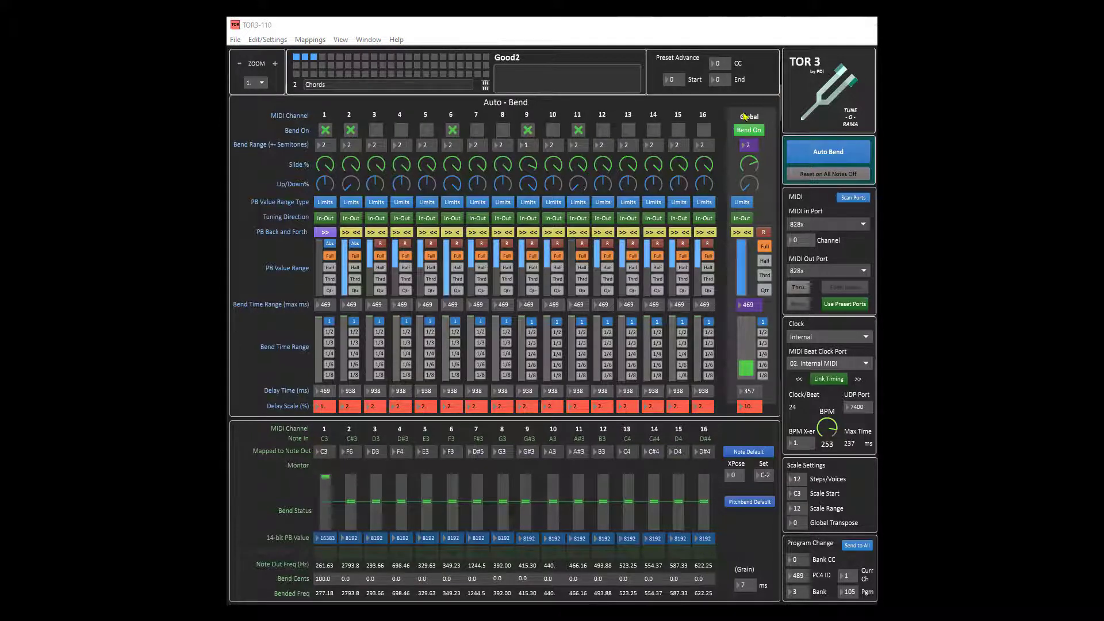
Step: Turn on global Bend On for all channels and set the global bend range to 12 semitones
click(737, 130)
click(753, 136)
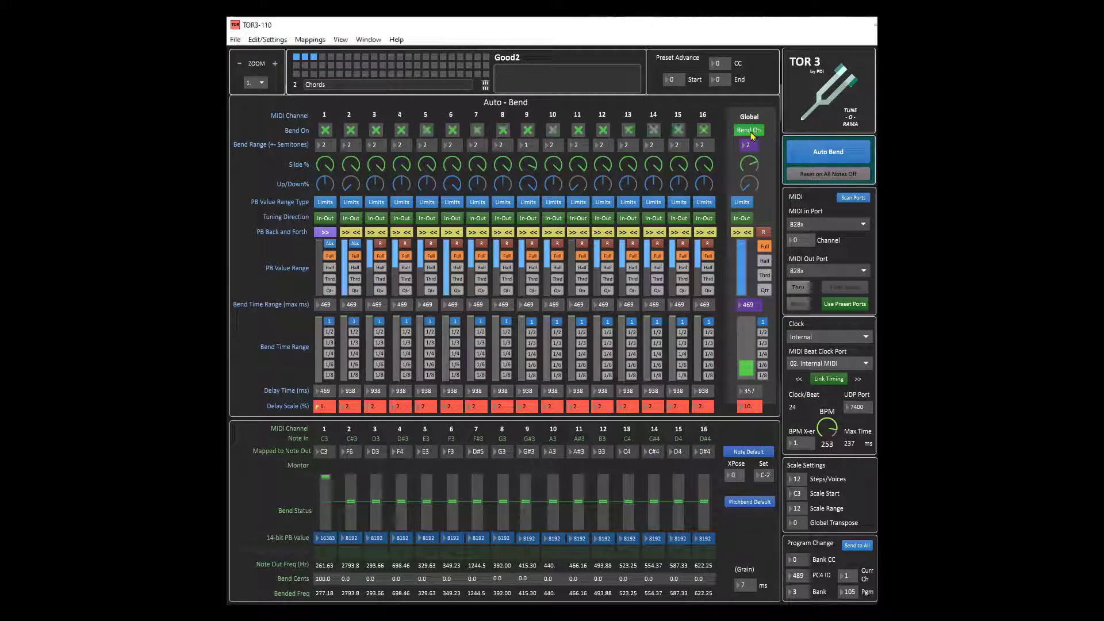
drag(749, 146, 750, 190)
Step: Set the global PB range type to Range, tuning direction to Out-In, back-and-forth to >> and value range to Abs
click(742, 202)
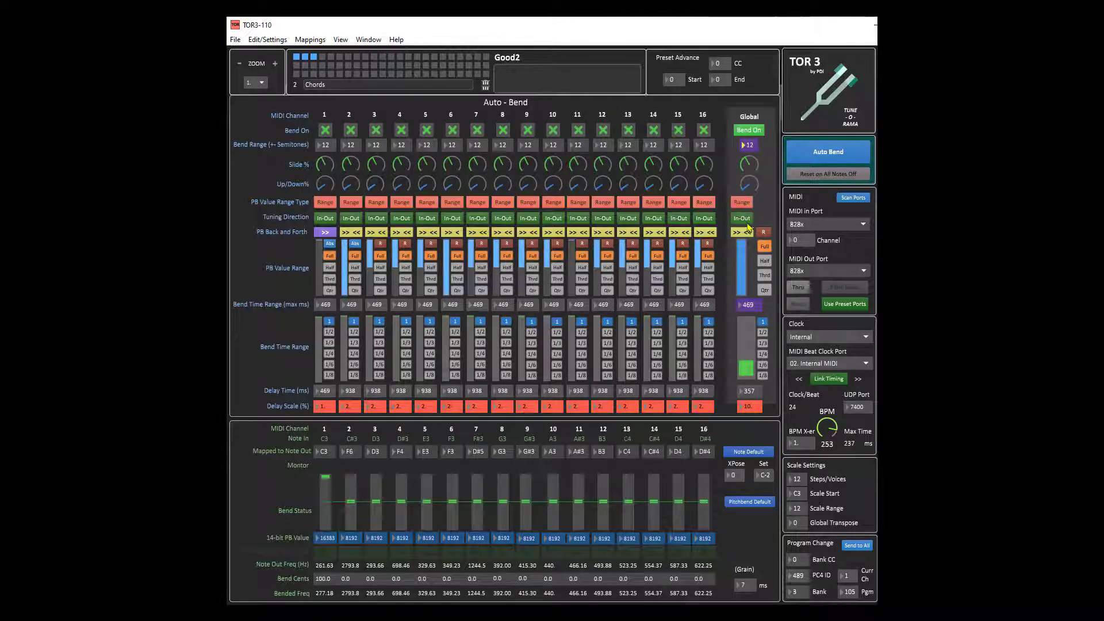
click(744, 218)
click(745, 232)
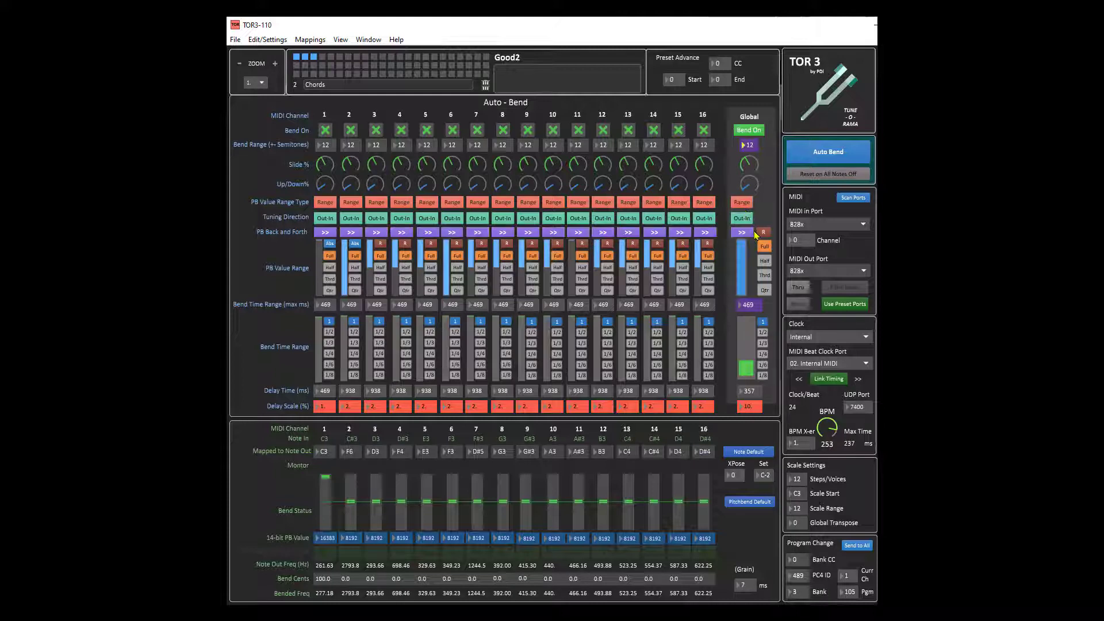
click(763, 233)
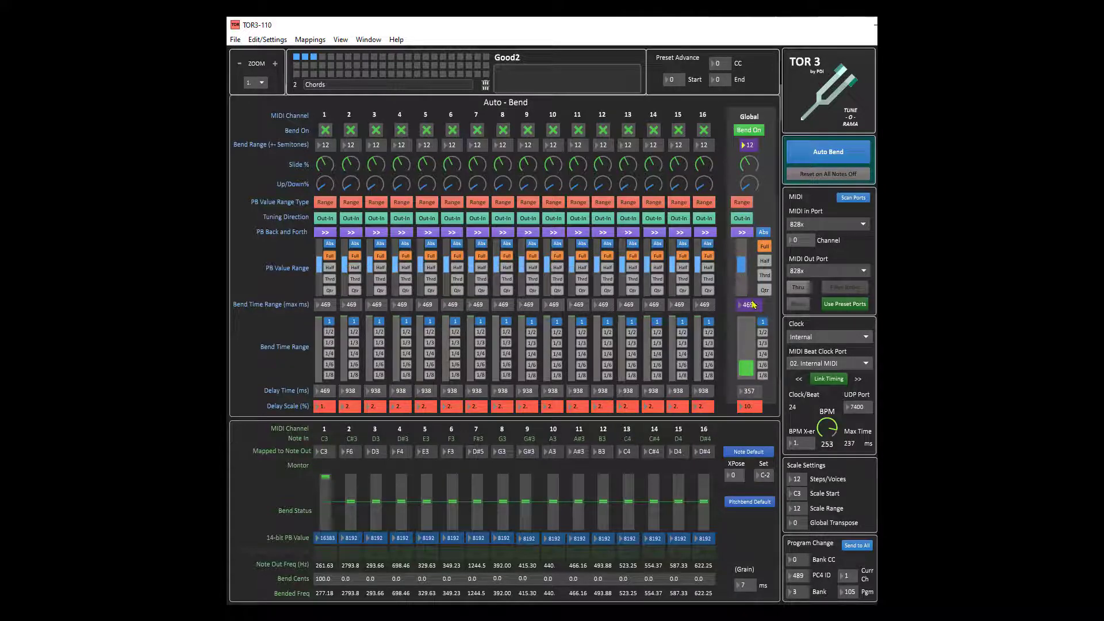
Step: Adjust the global bend time range, set the global delay scale to 5.7 and pick the 1/2 division
drag(746, 333, 742, 368)
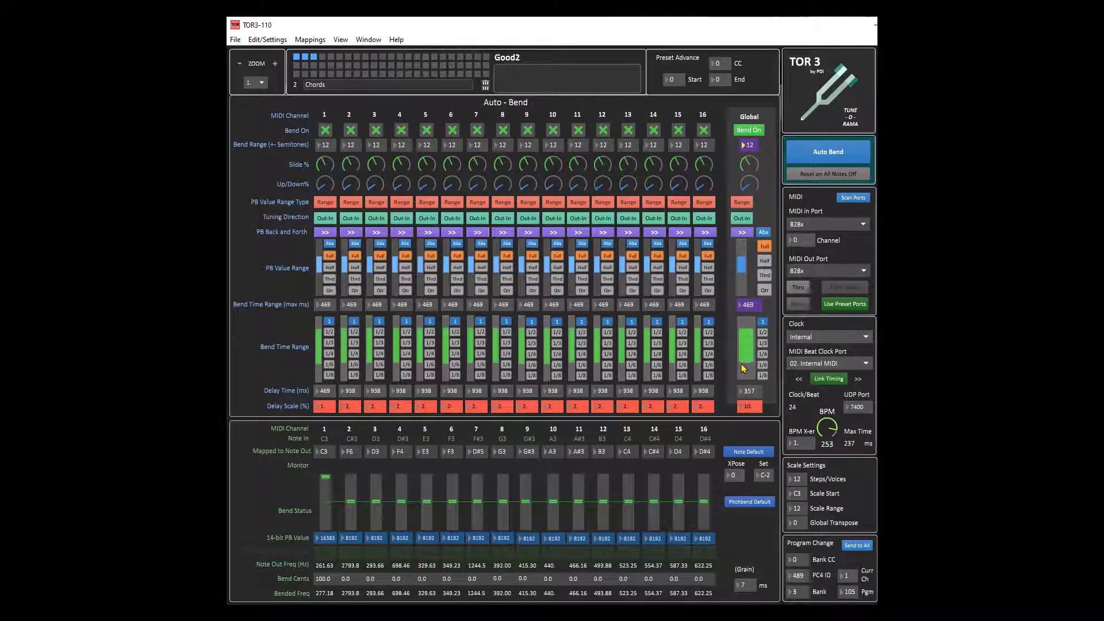
mouse_move(753, 408)
mouse_down()
mouse_move(754, 419)
mouse_move(754, 407)
mouse_up()
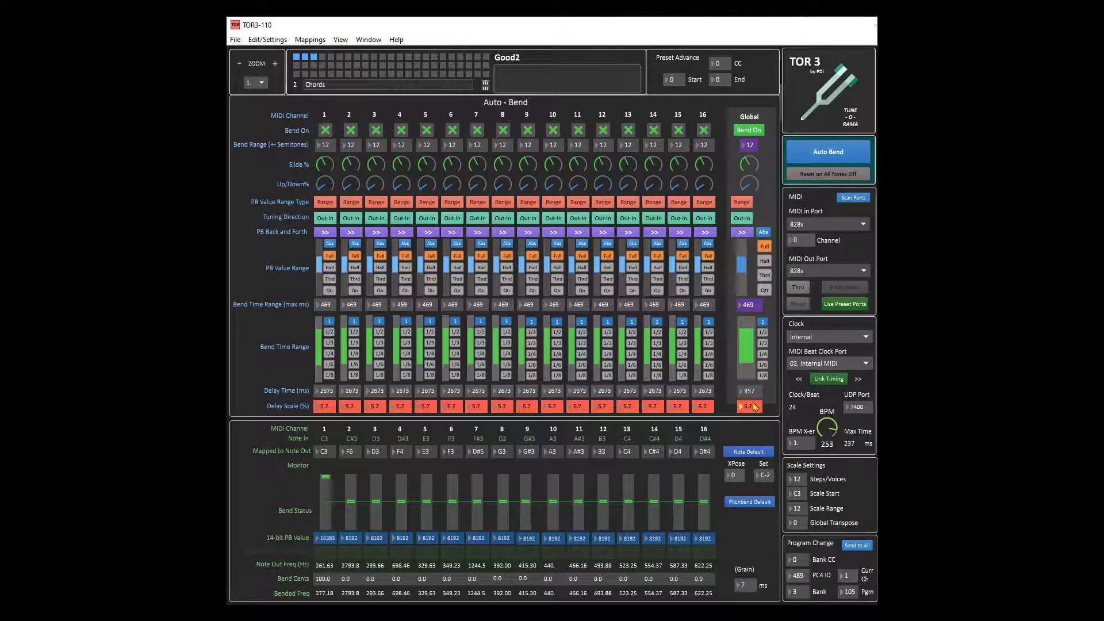
click(763, 332)
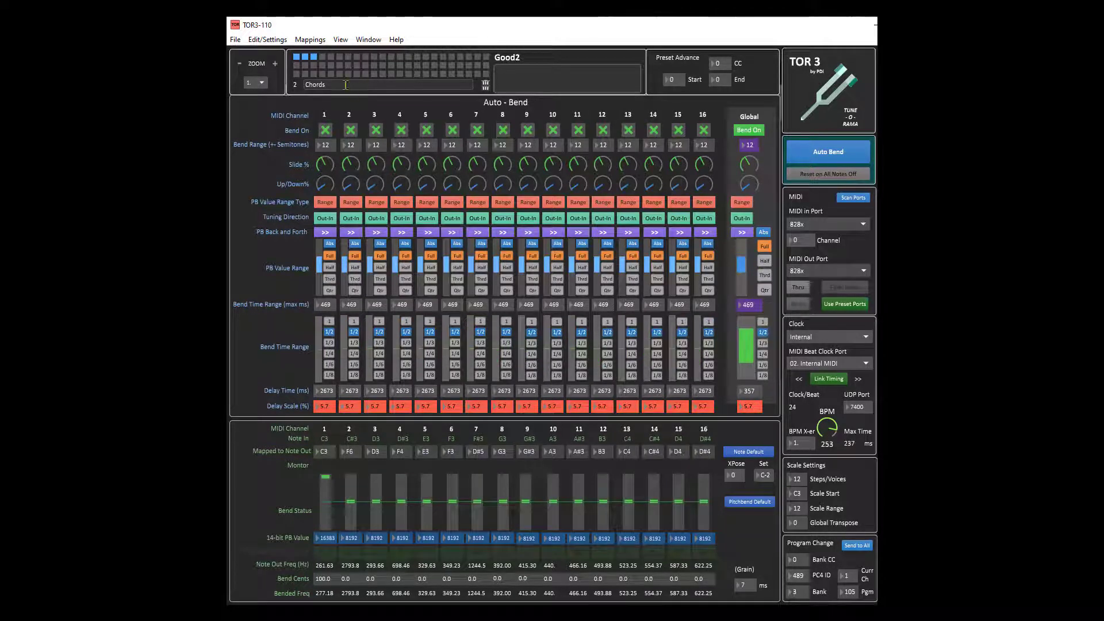
Step: Load another preset slot and switch the bend mode to Manual CC Bend
click(305, 57)
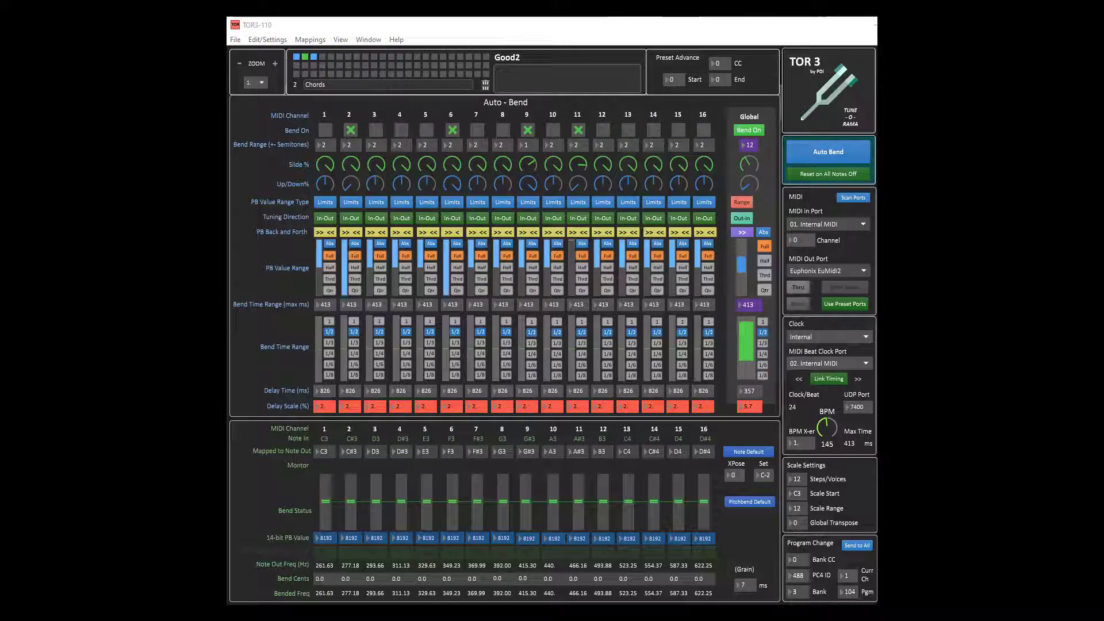
click(825, 153)
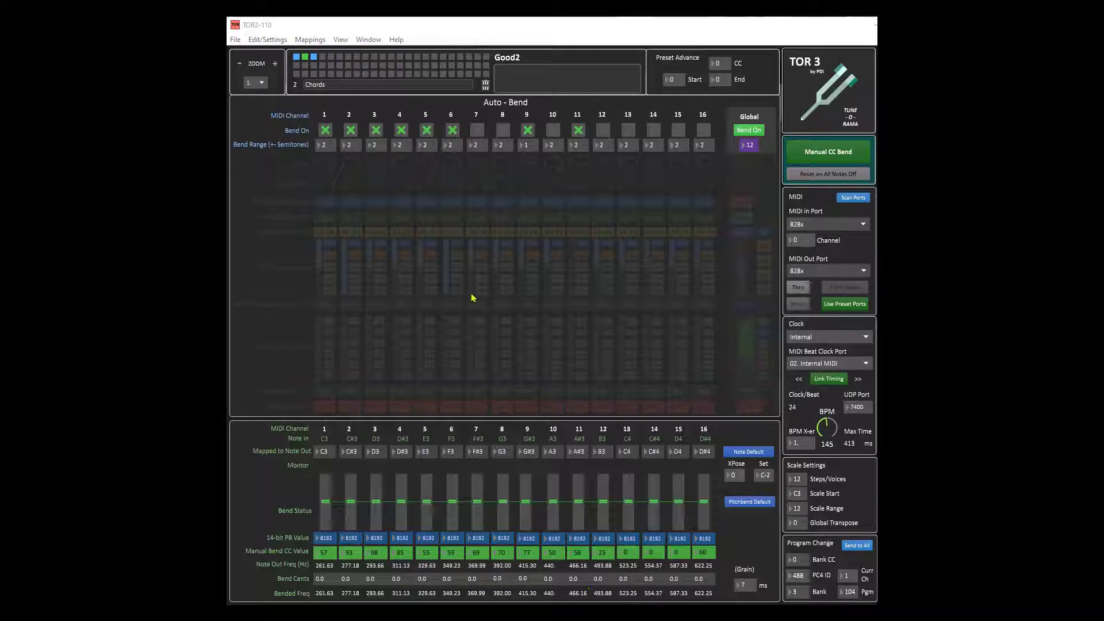
Step: Enter MIDI Mapping Mode and select channel 8's manual bend CC value to map
click(310, 40)
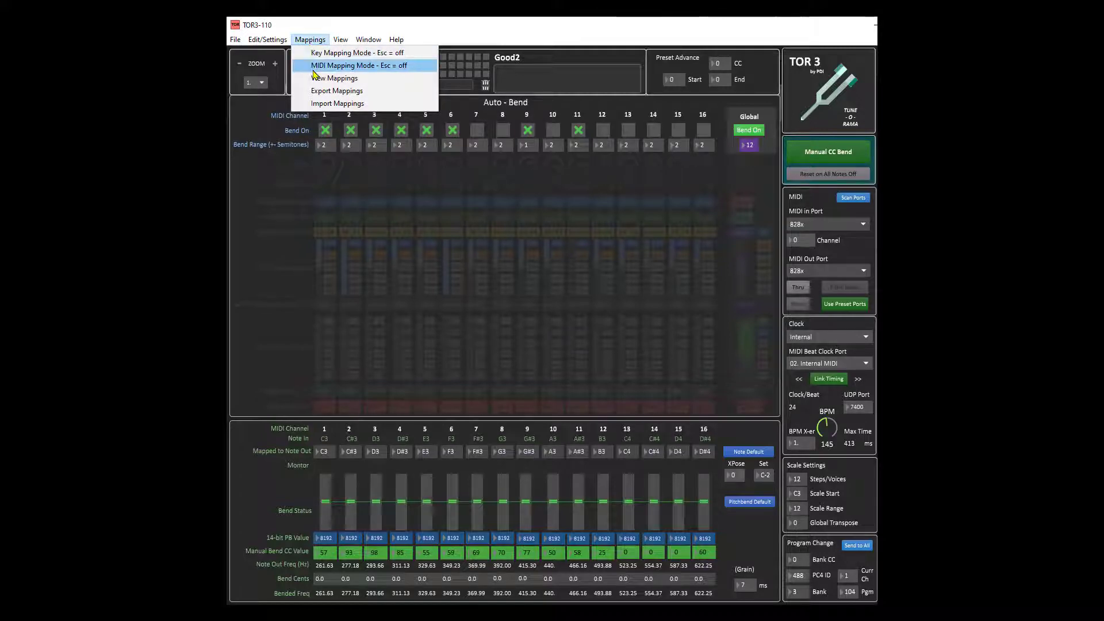
click(315, 69)
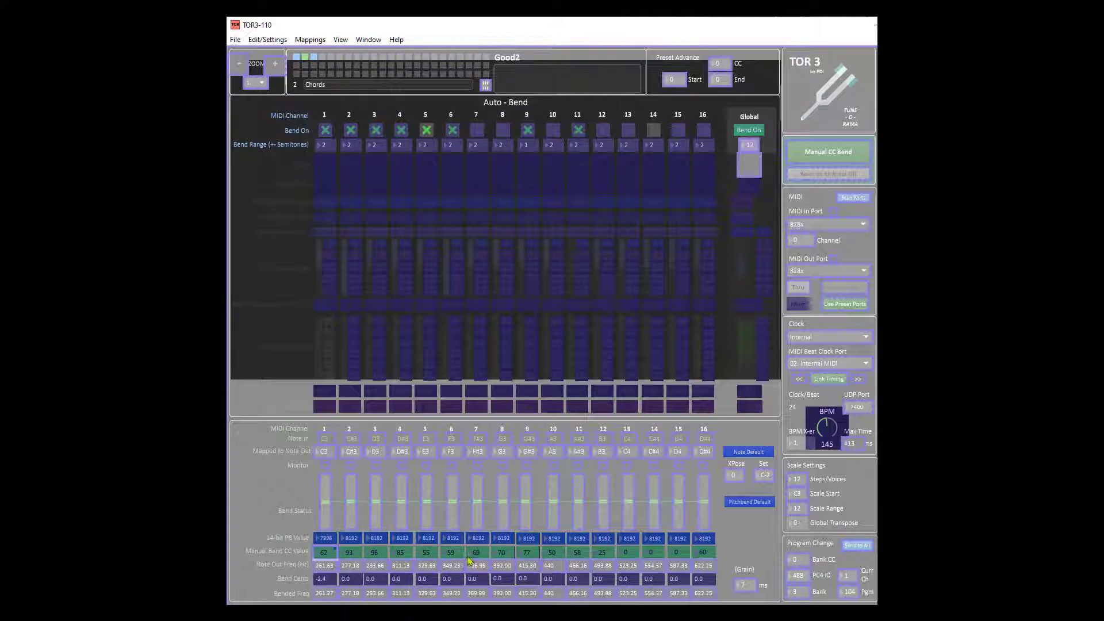
click(503, 556)
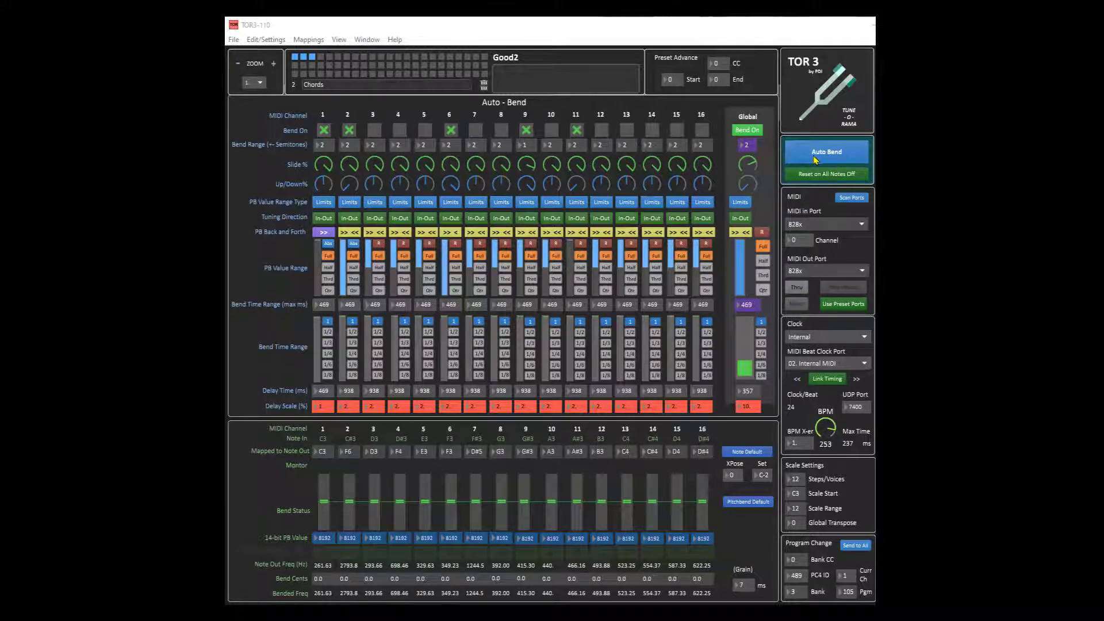
Step: Switch to Manual CC Bend and back to Auto Bend, and toggle Reset on All Notes Off
click(839, 159)
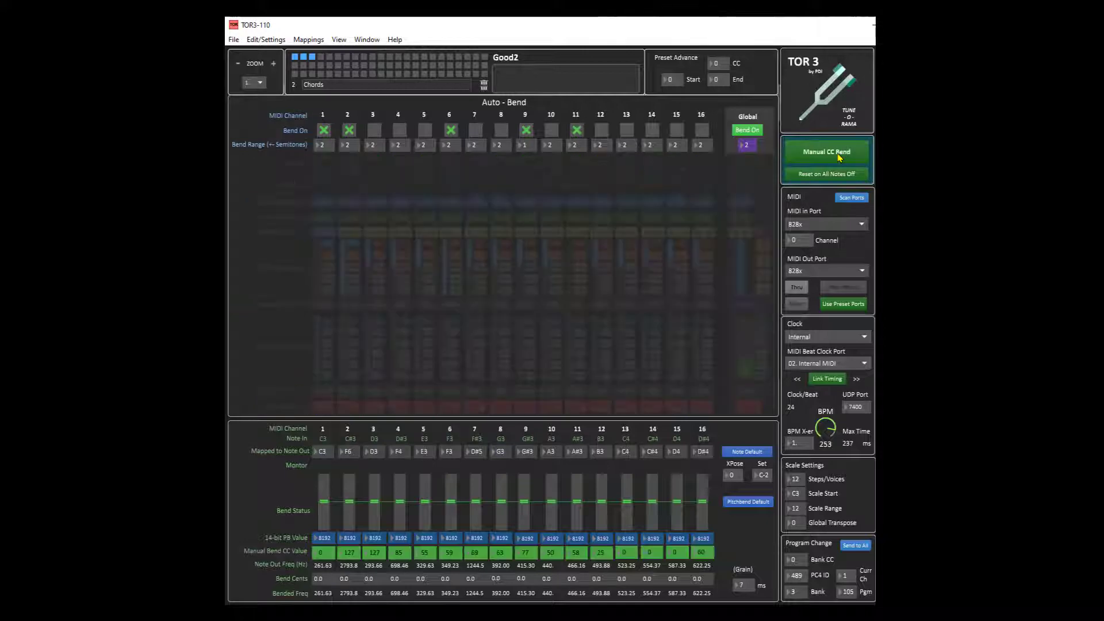
click(839, 158)
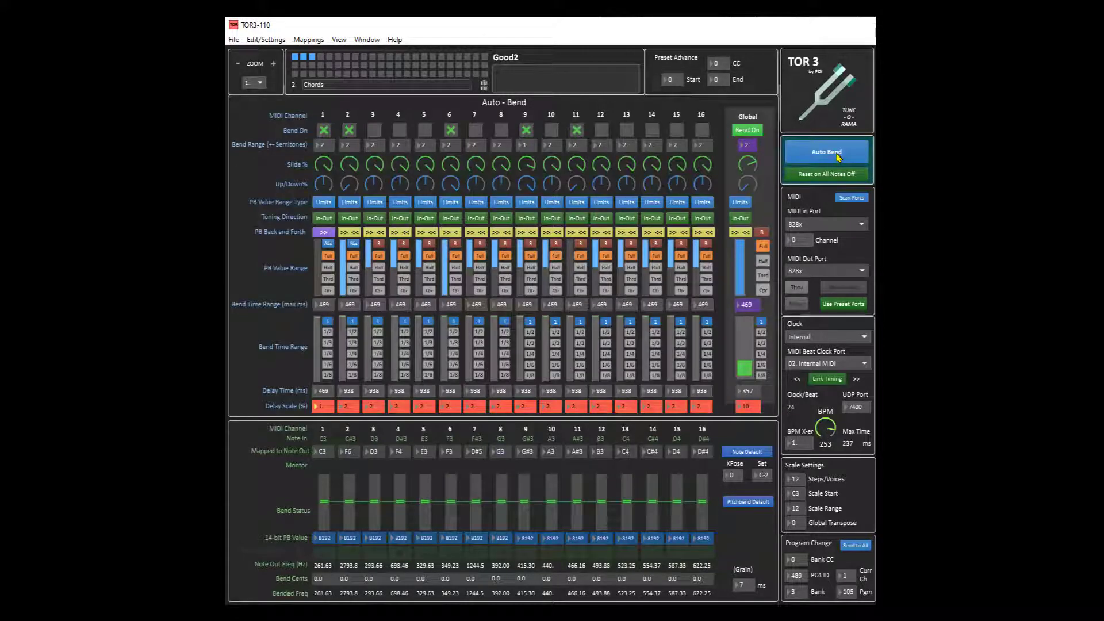
click(832, 175)
click(828, 175)
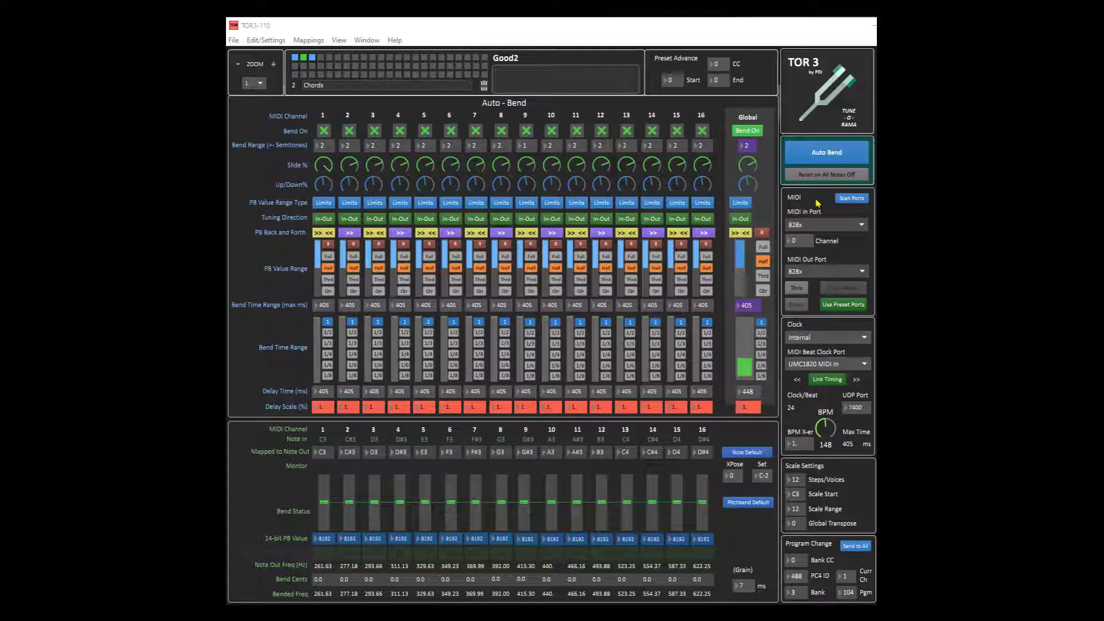
Step: Set both the MIDI In port and the MIDI Out port to 828x
click(862, 226)
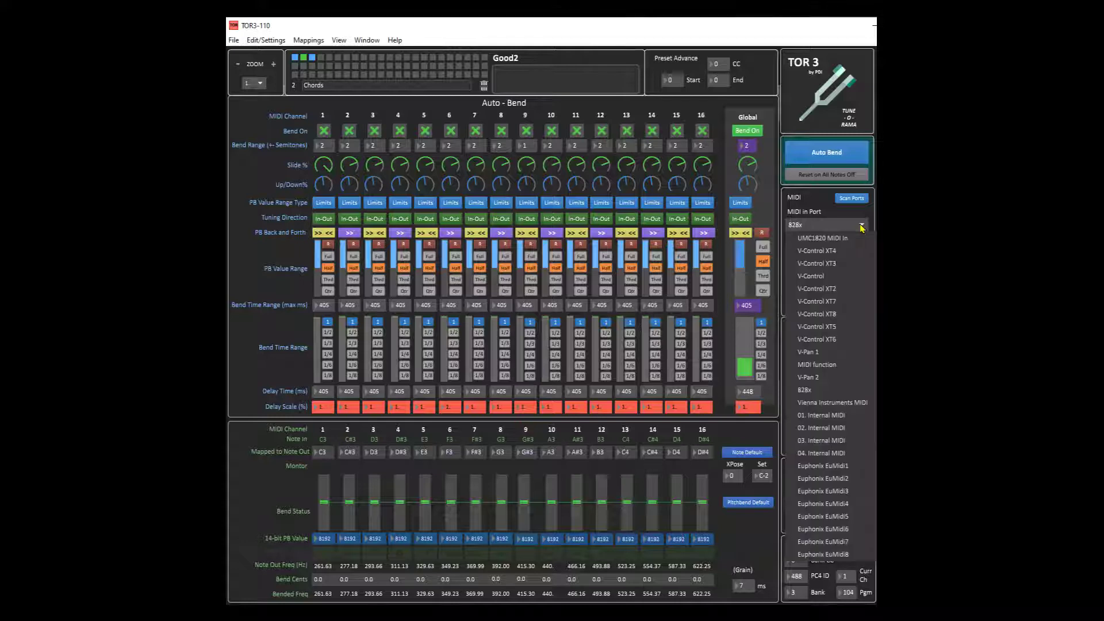
click(810, 392)
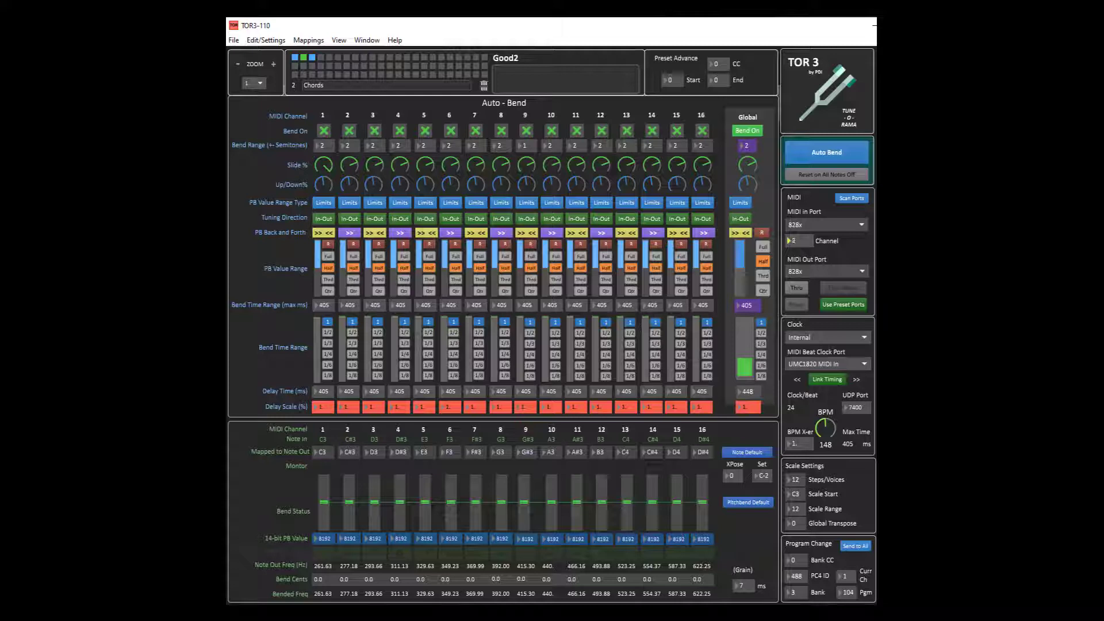
drag(807, 242, 811, 254)
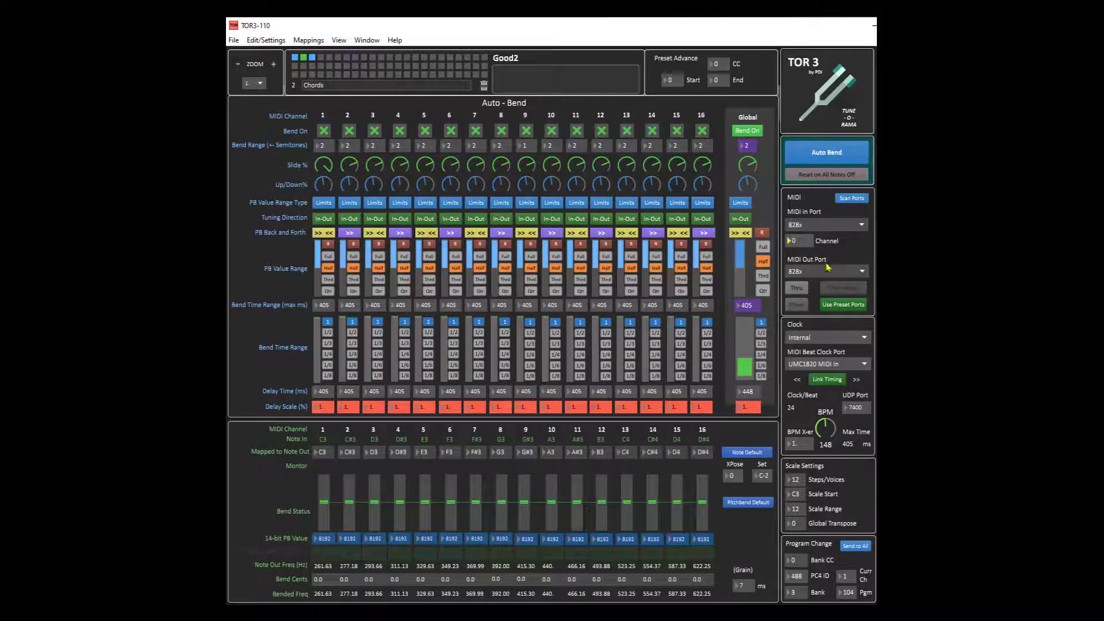
click(843, 275)
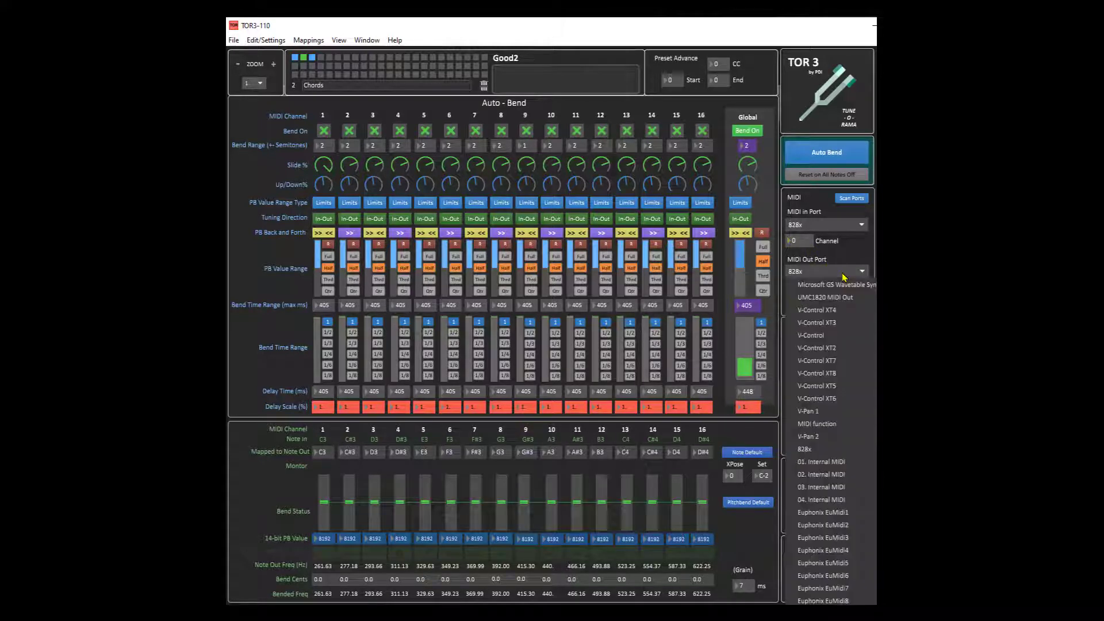
click(824, 449)
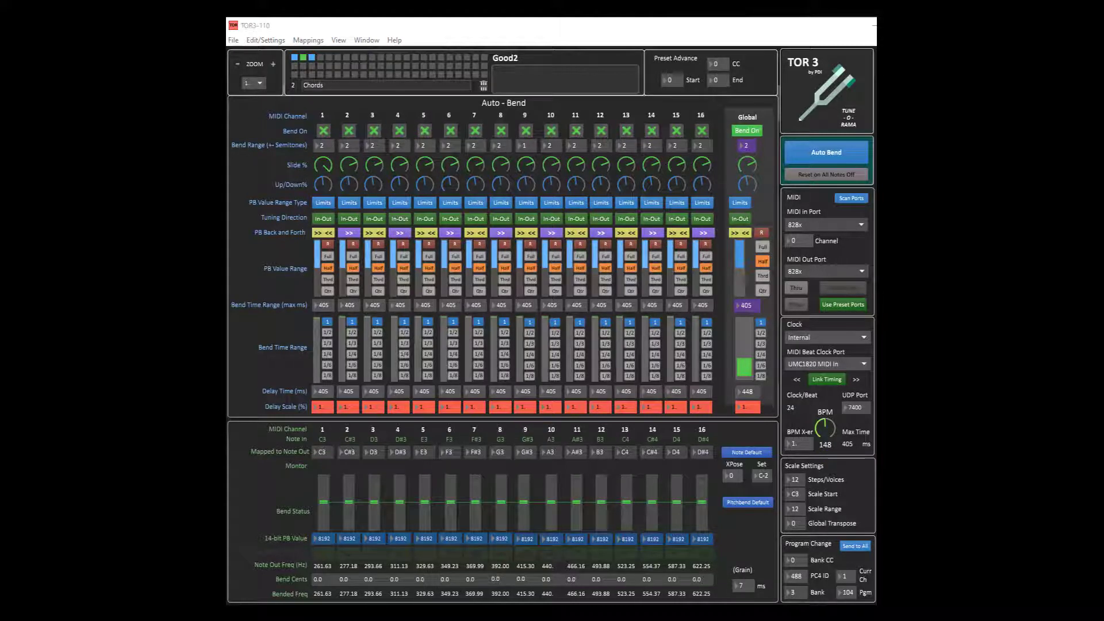
Step: Enable MIDI Thru and Filter Notes
click(799, 289)
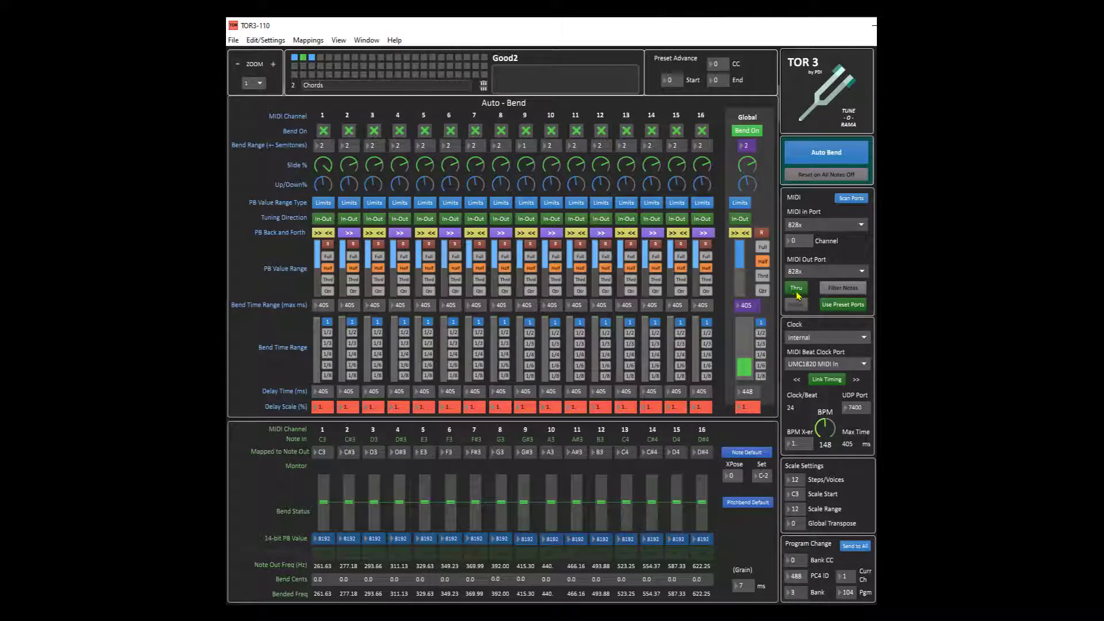
click(857, 294)
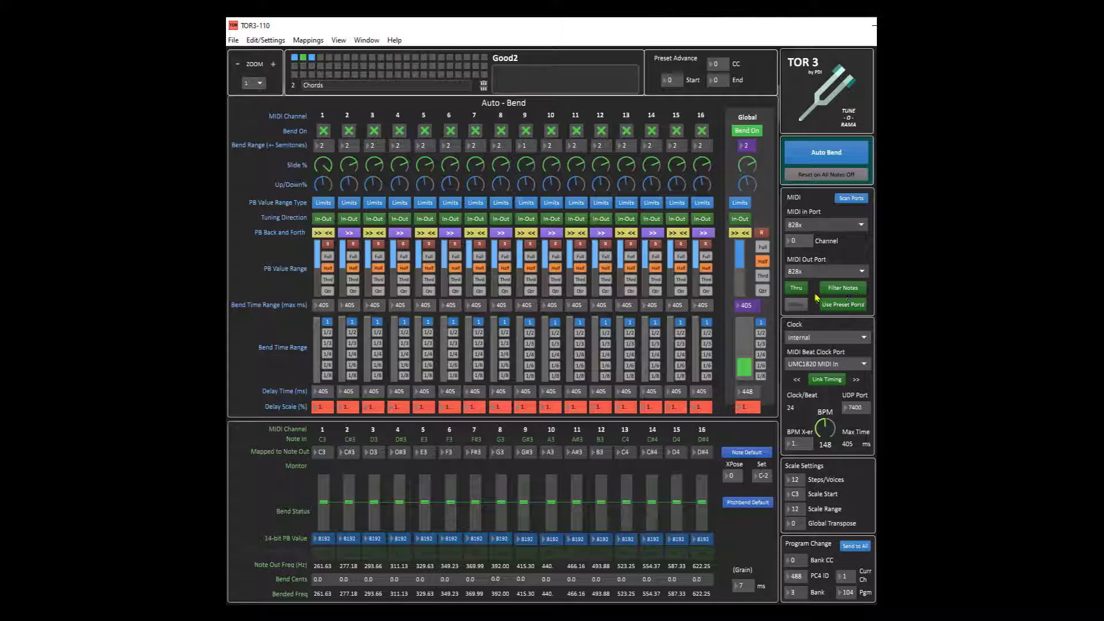
Step: Turn off MIDI Thru, open the Mixer and adjust several channel volume levels
click(798, 290)
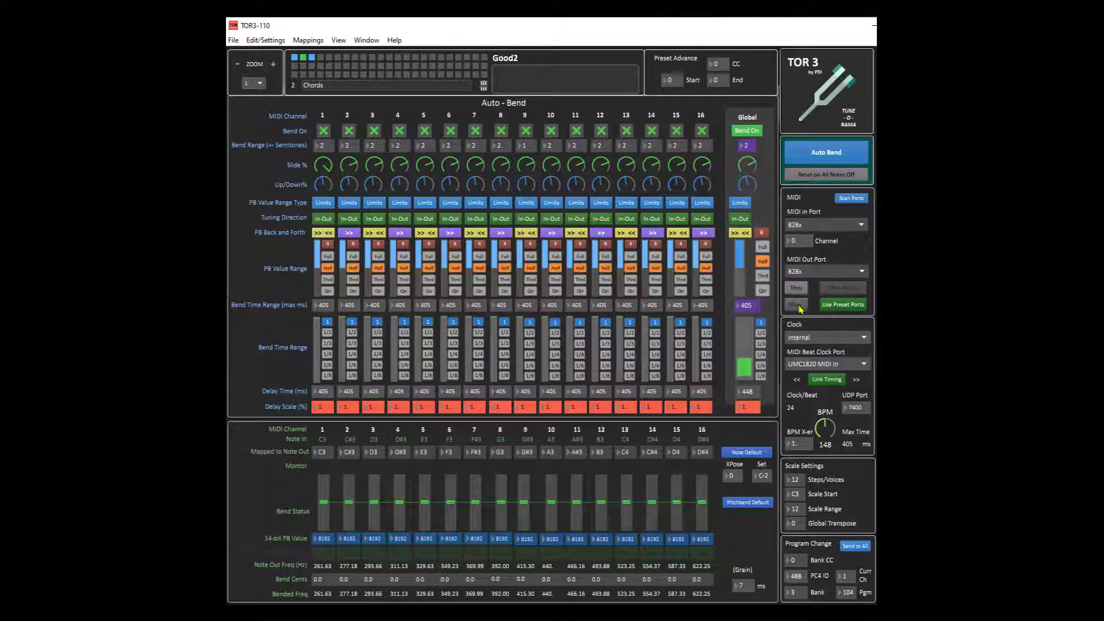
click(799, 305)
drag(502, 123, 539, 125)
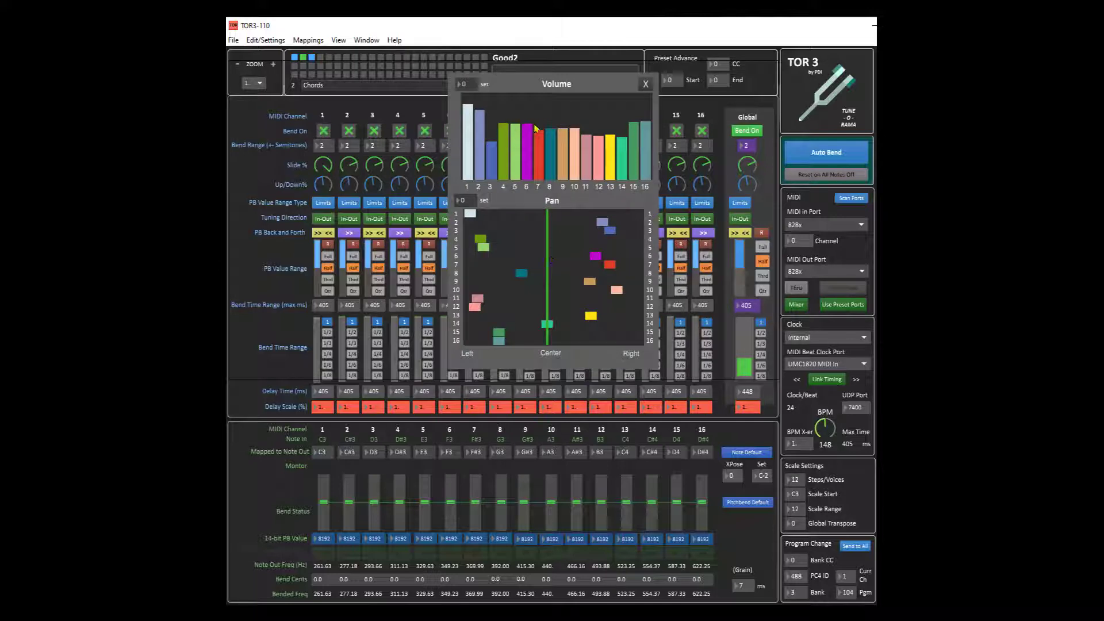
click(610, 114)
click(552, 119)
Step: Reposition several channels' pan positions in the Mixer and close it
click(507, 290)
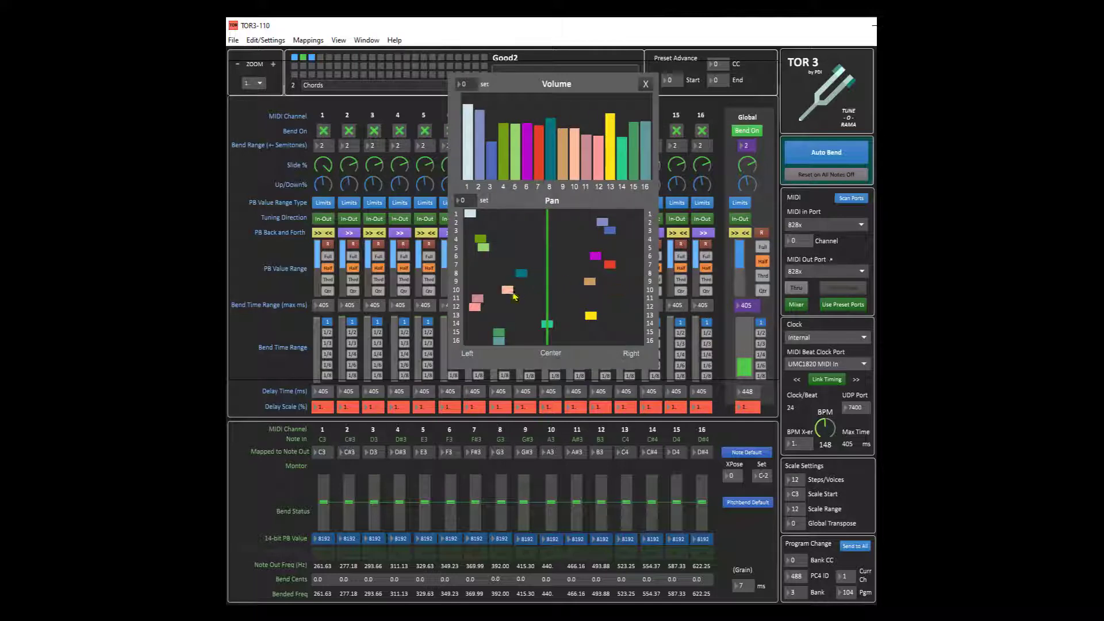
click(497, 273)
click(620, 298)
click(594, 307)
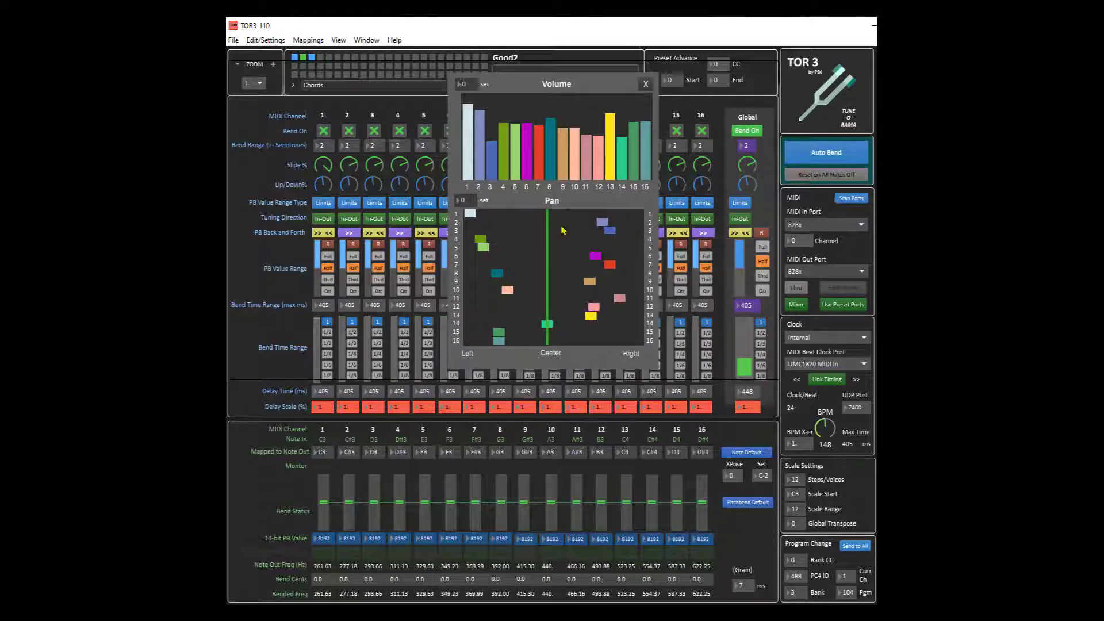
click(541, 257)
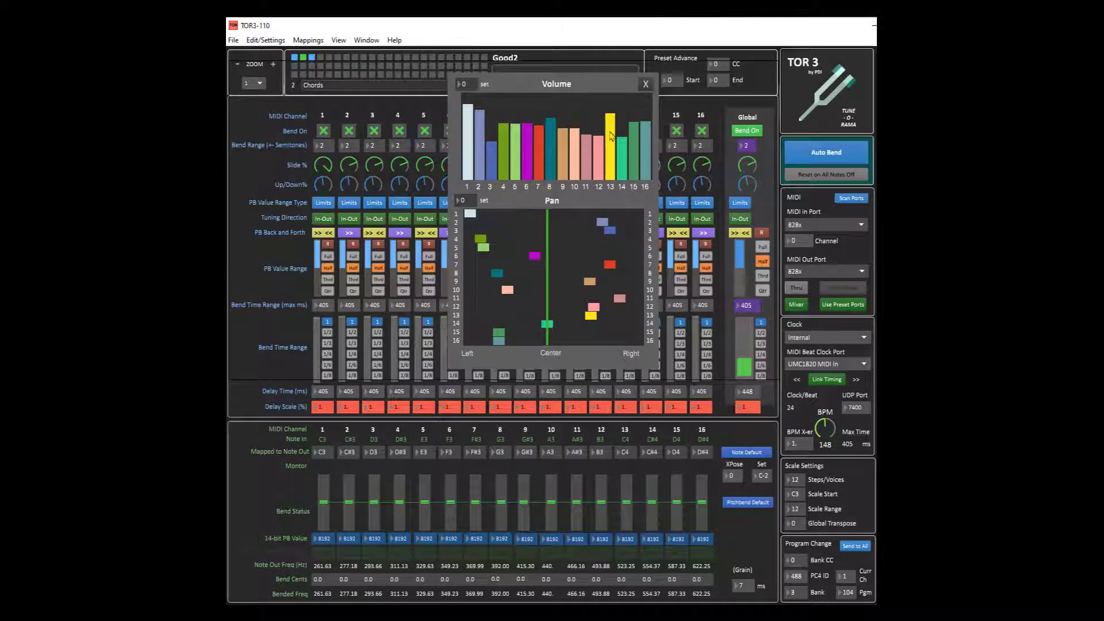
click(645, 84)
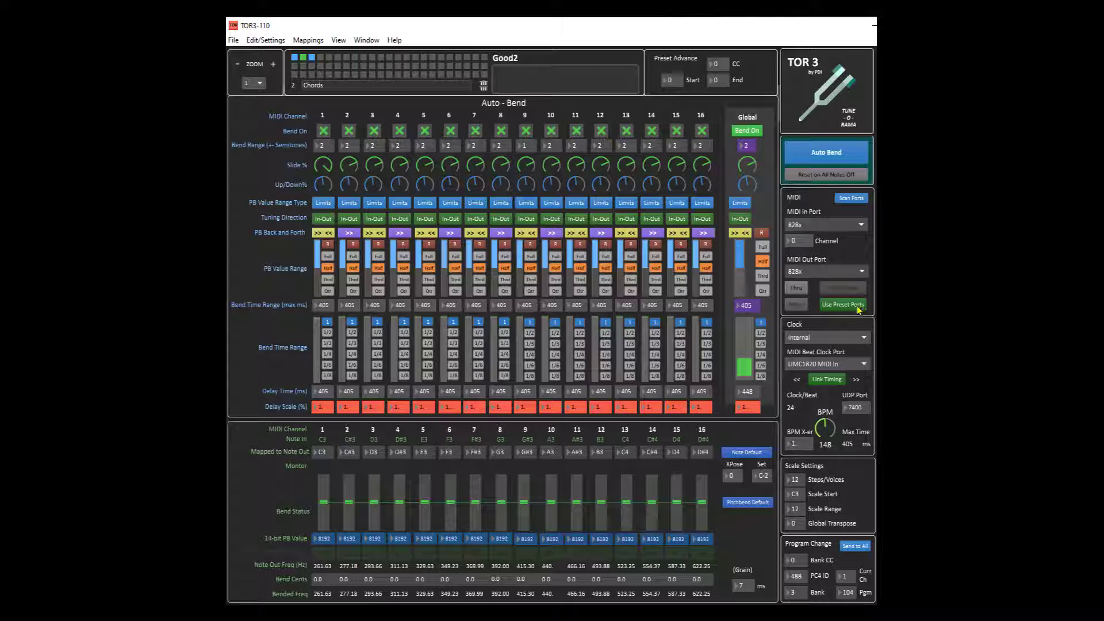
Step: Toggle Use Preset Ports off and back on
click(857, 311)
click(849, 307)
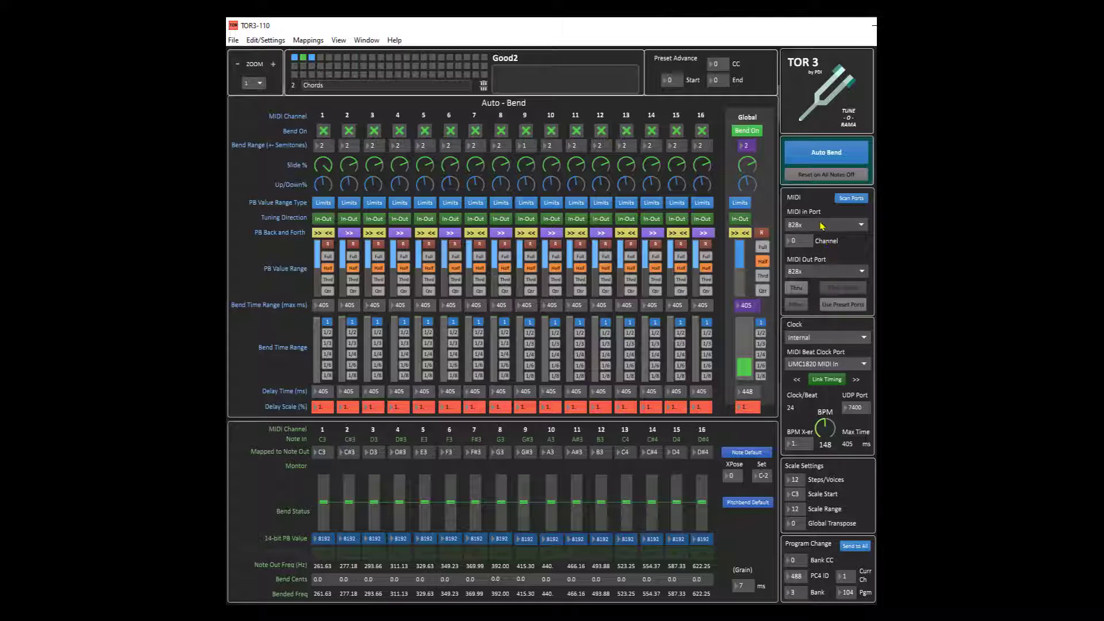
click(845, 306)
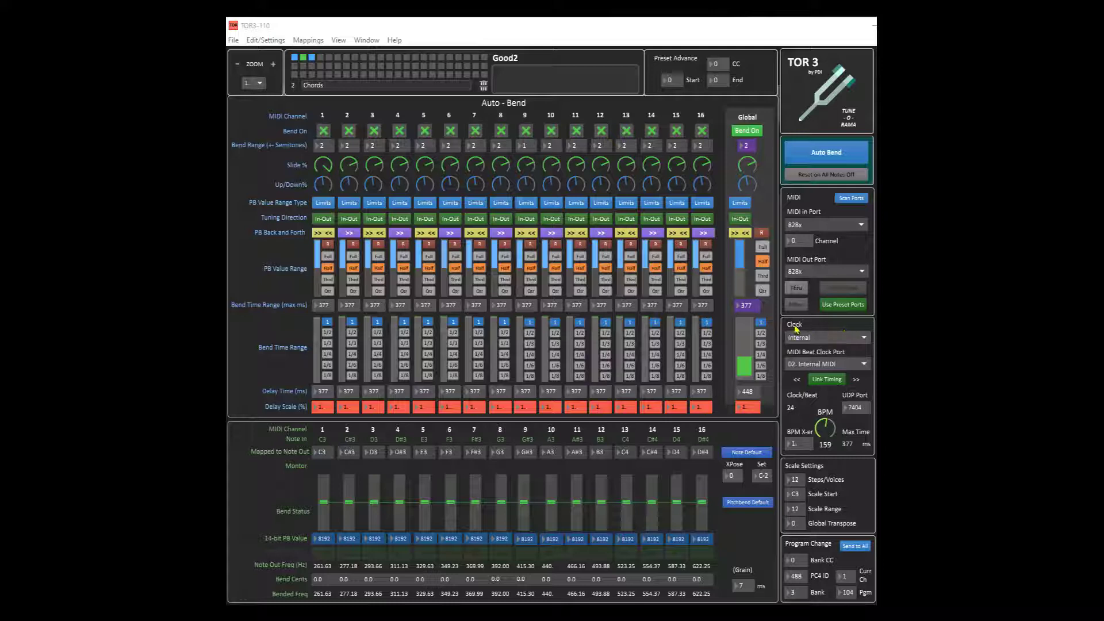
Step: Set the clock source to Midi Beat Clock and the MIDI Beat Clock Port to 02. Internal MIDI
click(833, 341)
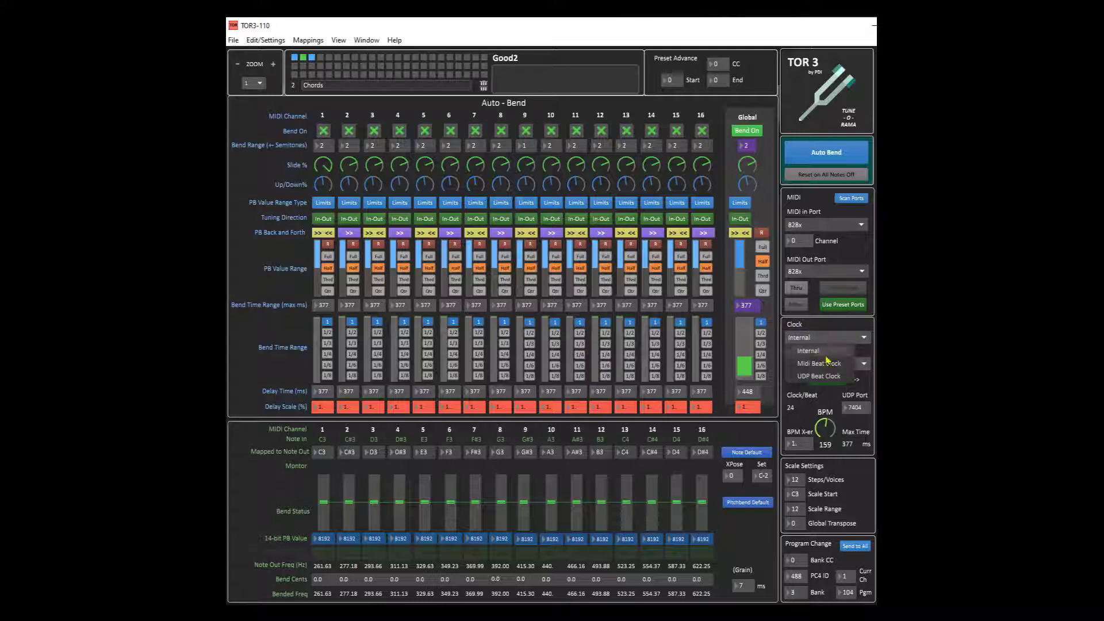
click(828, 361)
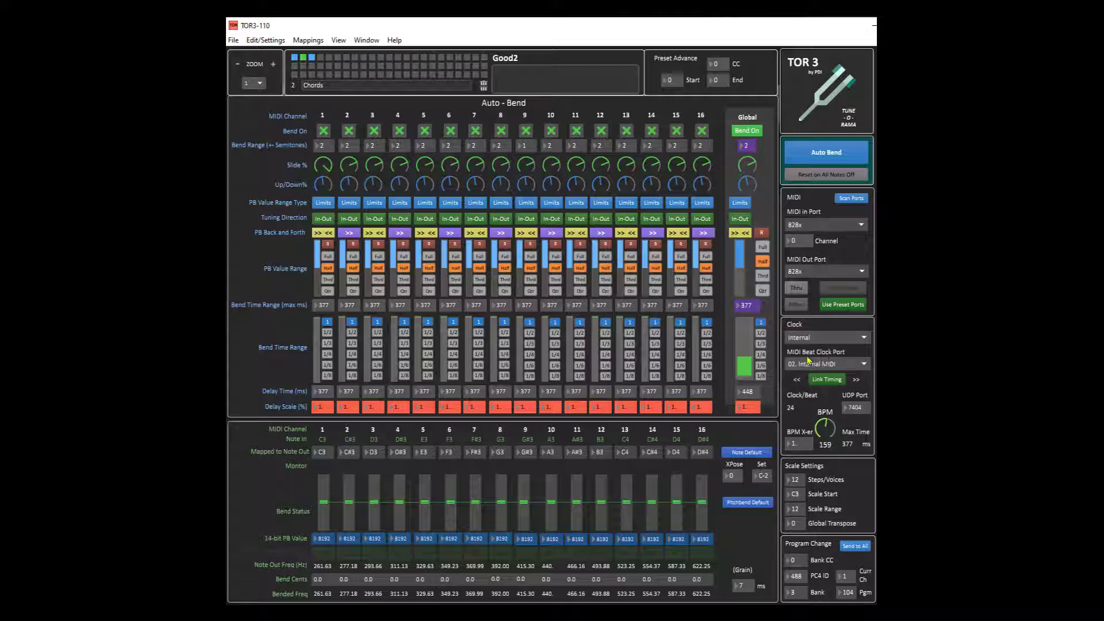
click(839, 340)
click(835, 364)
click(829, 367)
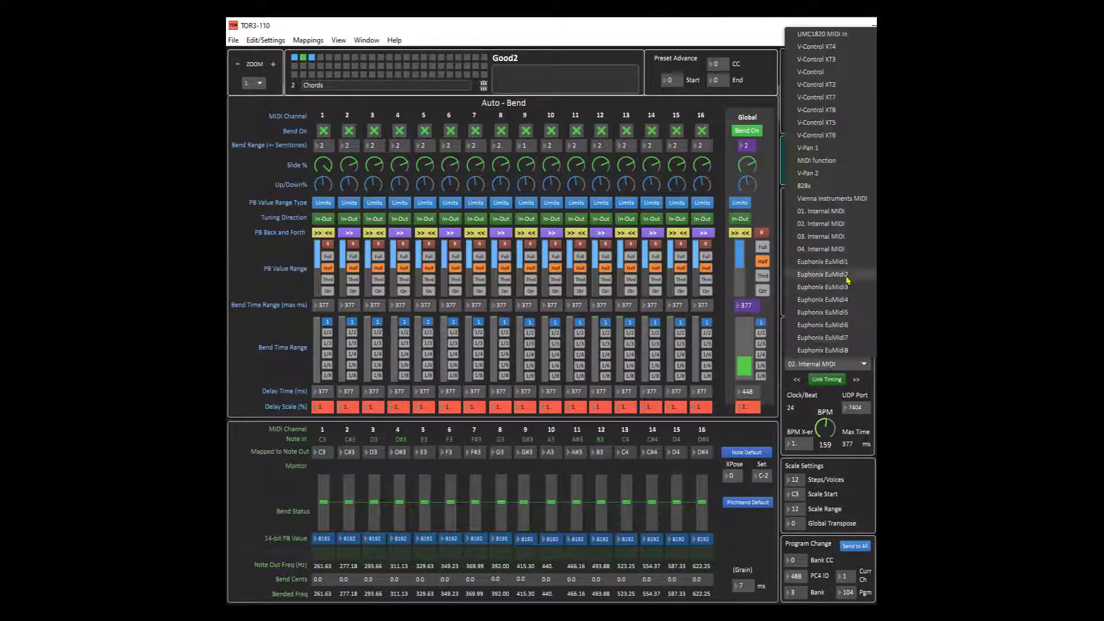
click(827, 224)
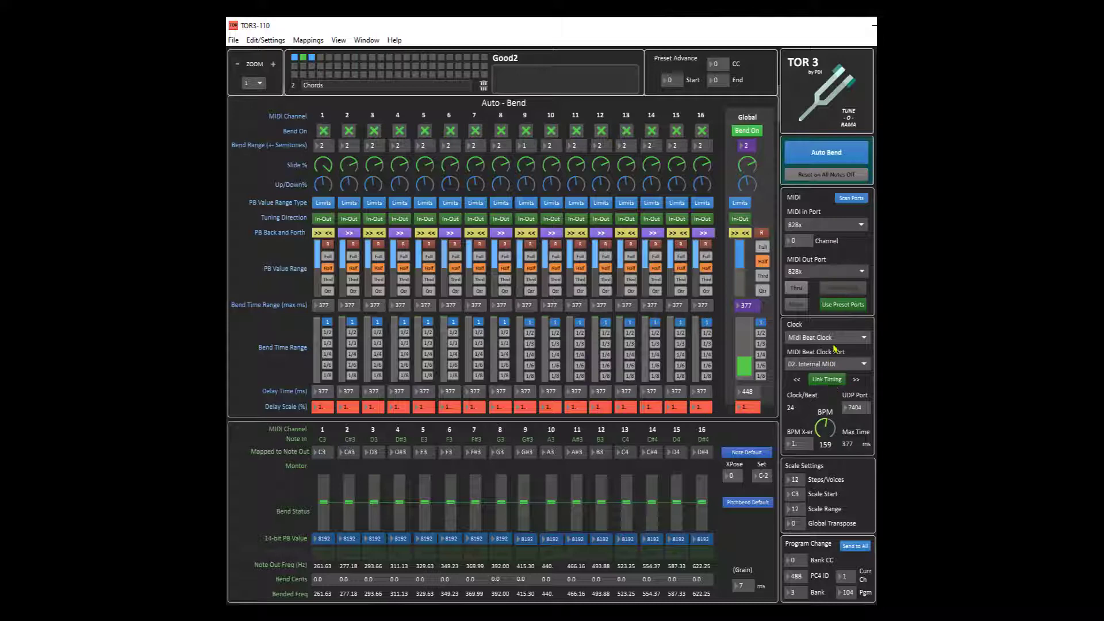
Step: Switch the clock source to UDP Beat Clock and then back to Internal
click(836, 345)
click(832, 376)
click(837, 338)
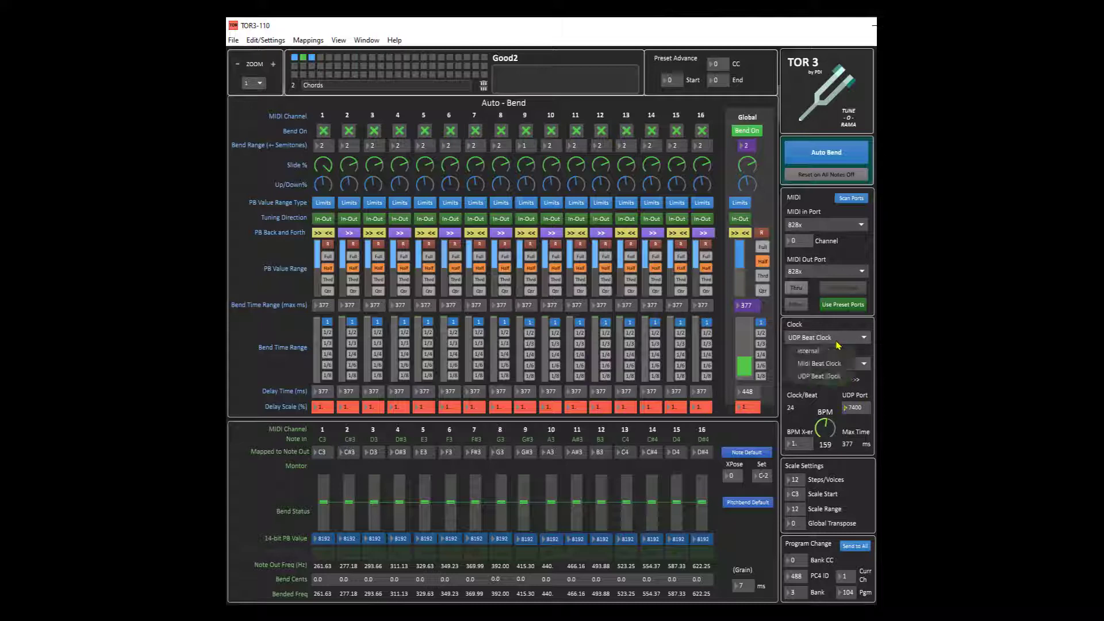
click(828, 354)
Step: Toggle Link Timing off and on several times
click(831, 386)
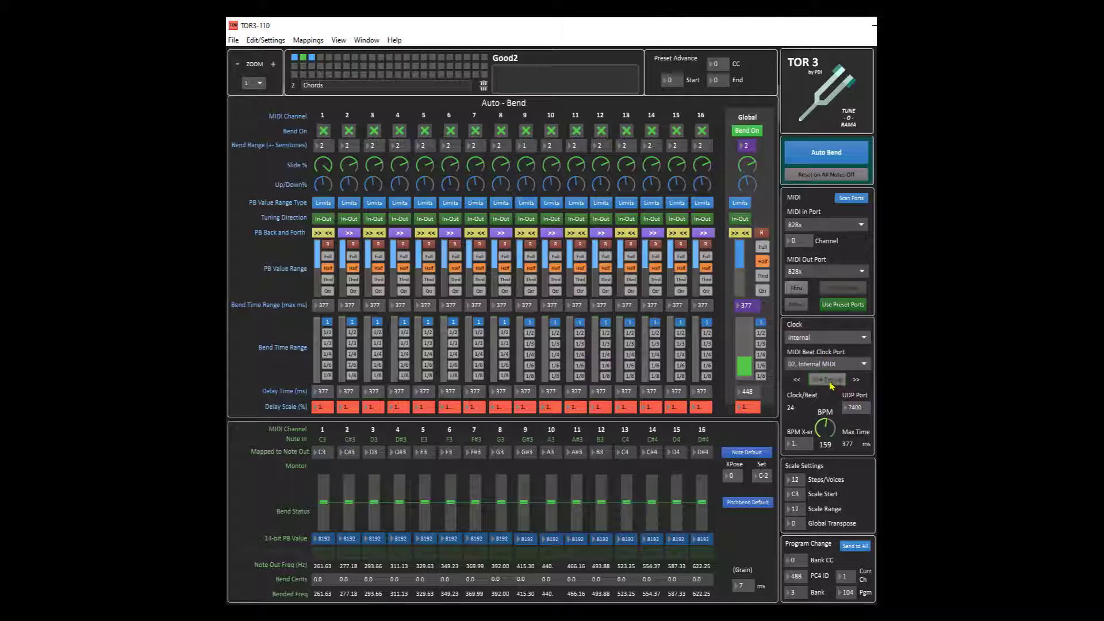
click(830, 384)
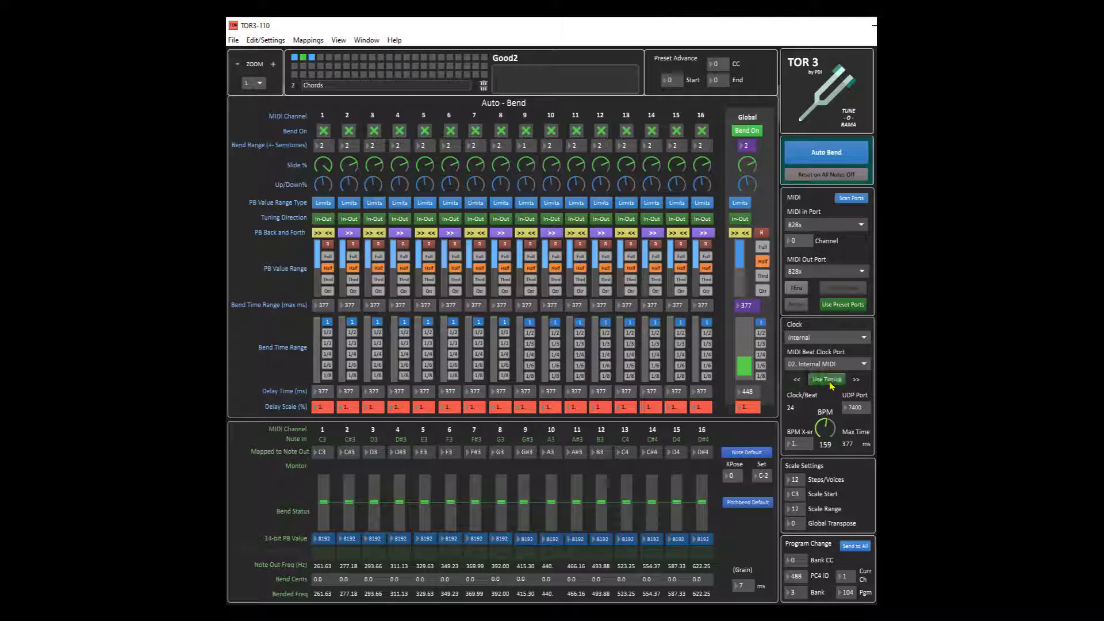
click(832, 384)
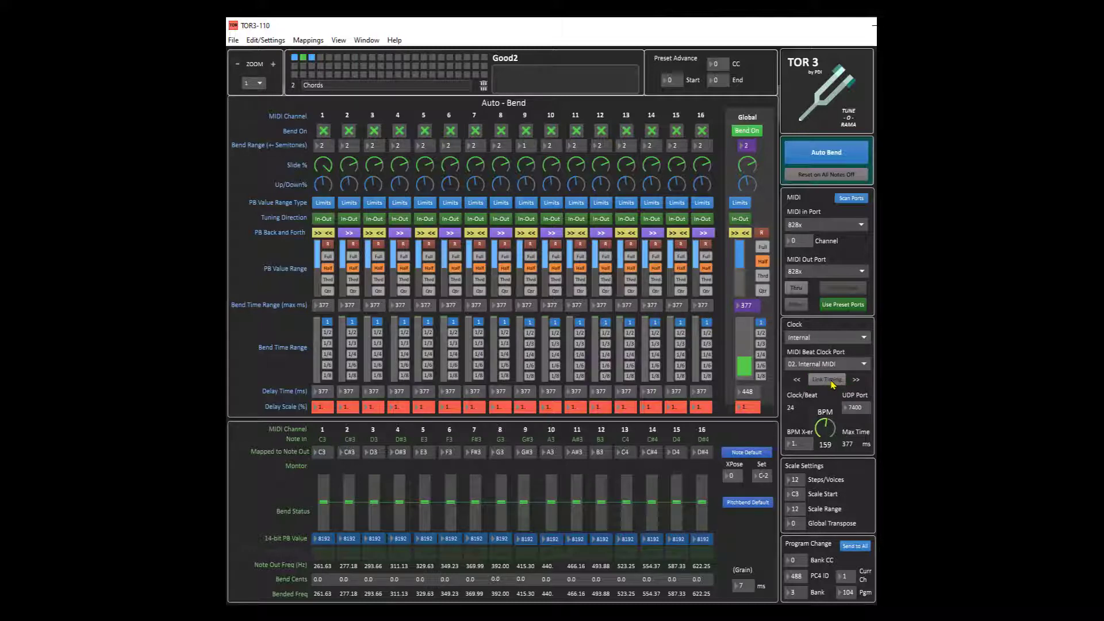
click(832, 384)
Step: Turn the BPM knob to about 184 and re-enable Link Timing
mouse_move(829, 426)
mouse_down()
mouse_move(829, 446)
mouse_move(834, 407)
mouse_move(821, 439)
mouse_move(822, 424)
mouse_up()
click(829, 380)
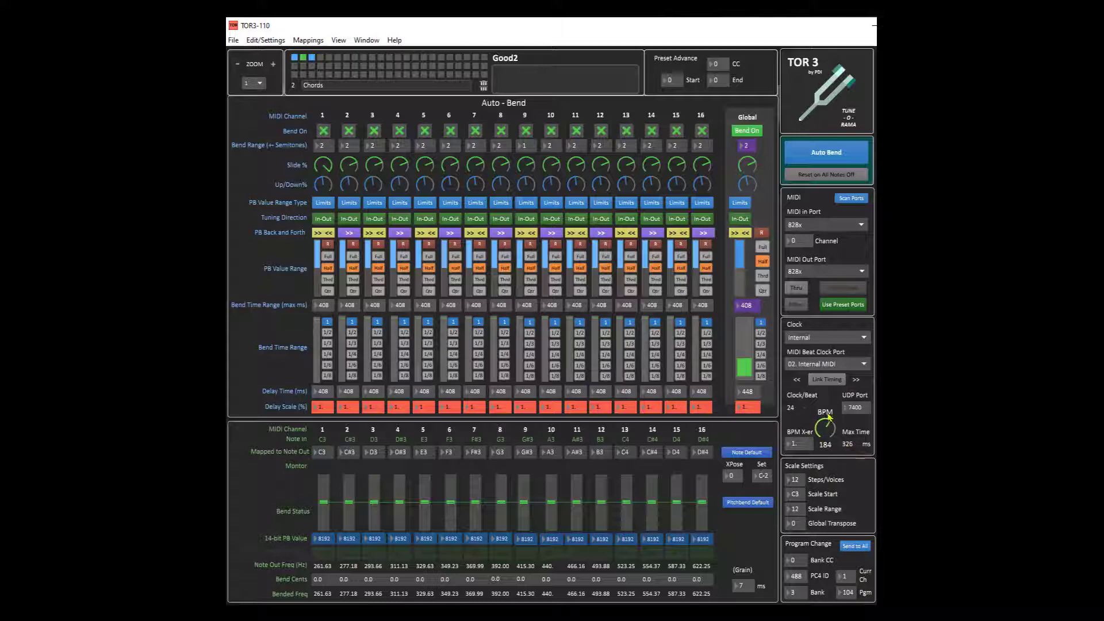
click(827, 379)
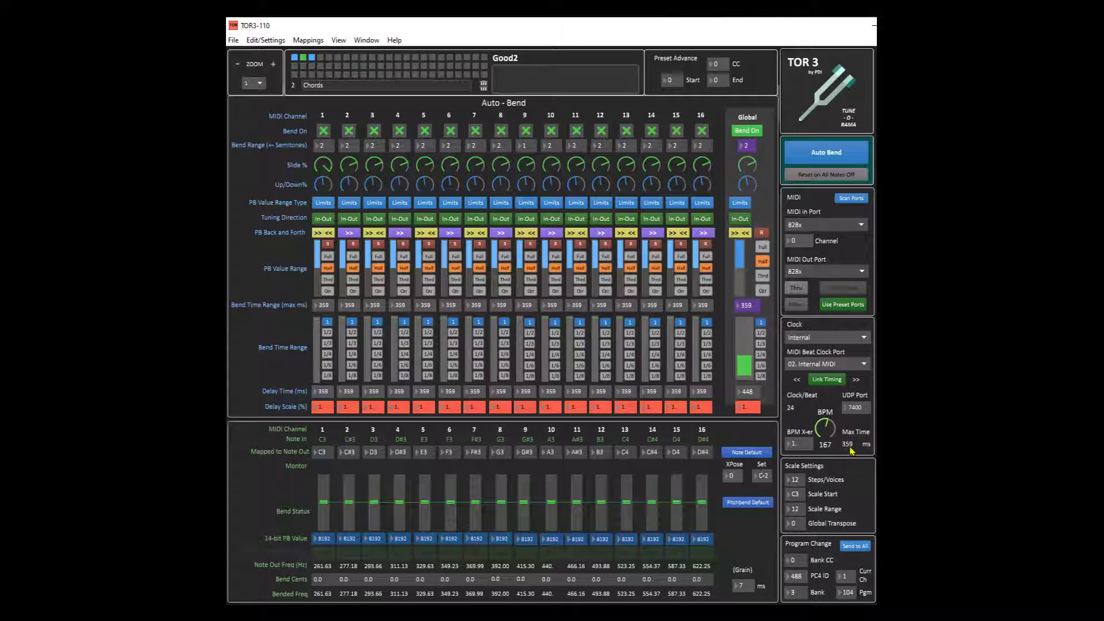
Step: Set the BPM X-er multiplier to 1.5 and then to 2
click(798, 445)
text(1.5)
key(Return)
text(2)
key(Return)
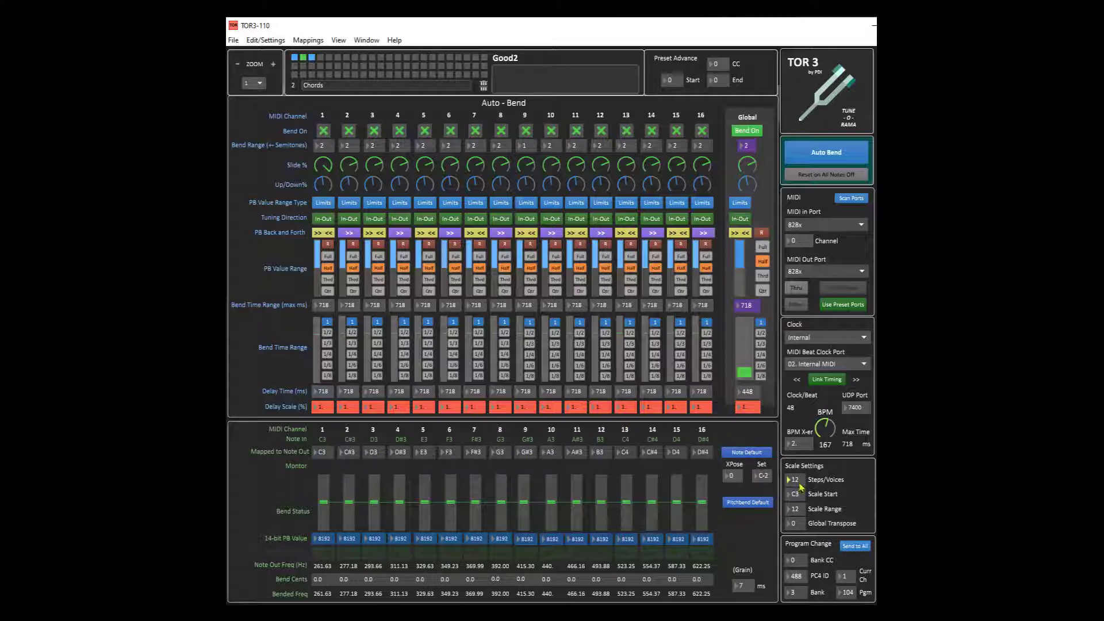
Step: Adjust the Program Change bank, program and channel values to recall a stored preset
drag(798, 484, 801, 511)
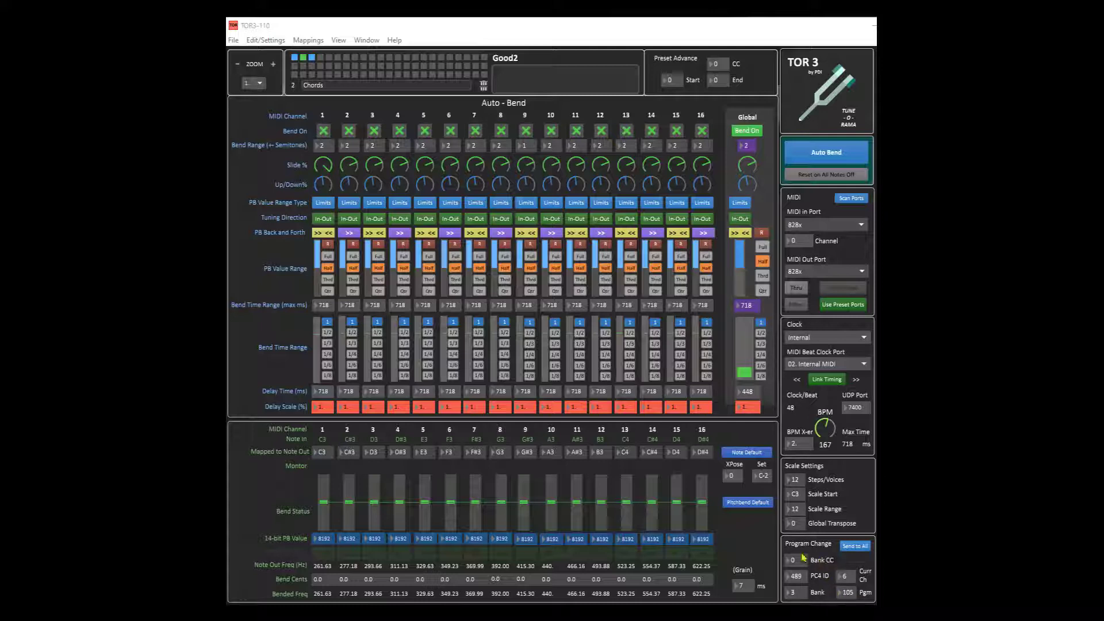
click(803, 596)
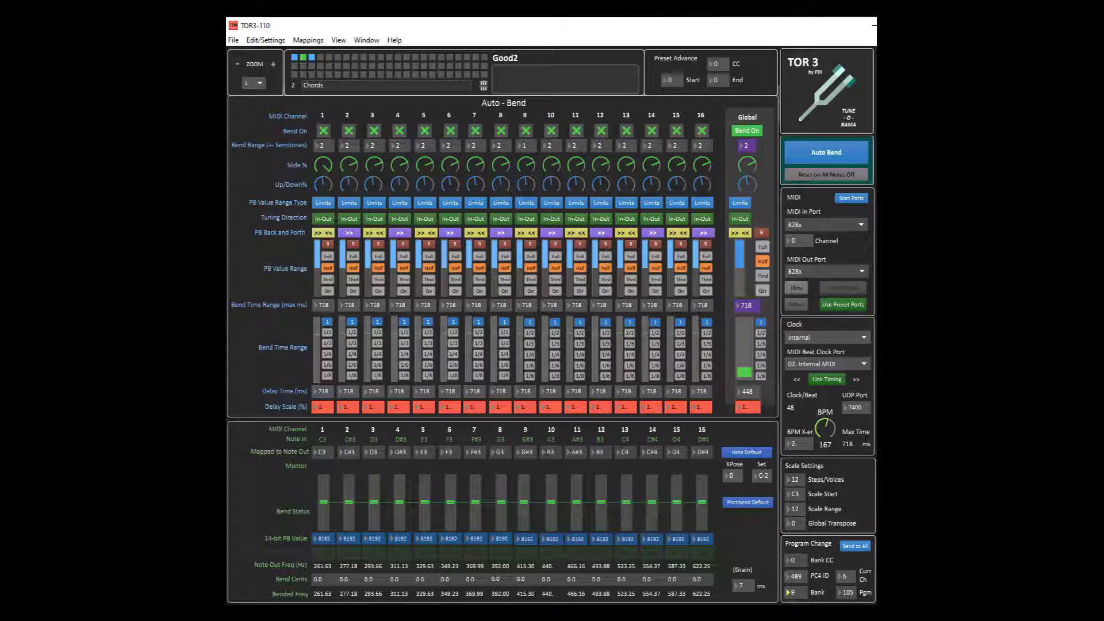
drag(843, 592, 843, 586)
drag(867, 573, 848, 600)
drag(801, 577, 801, 587)
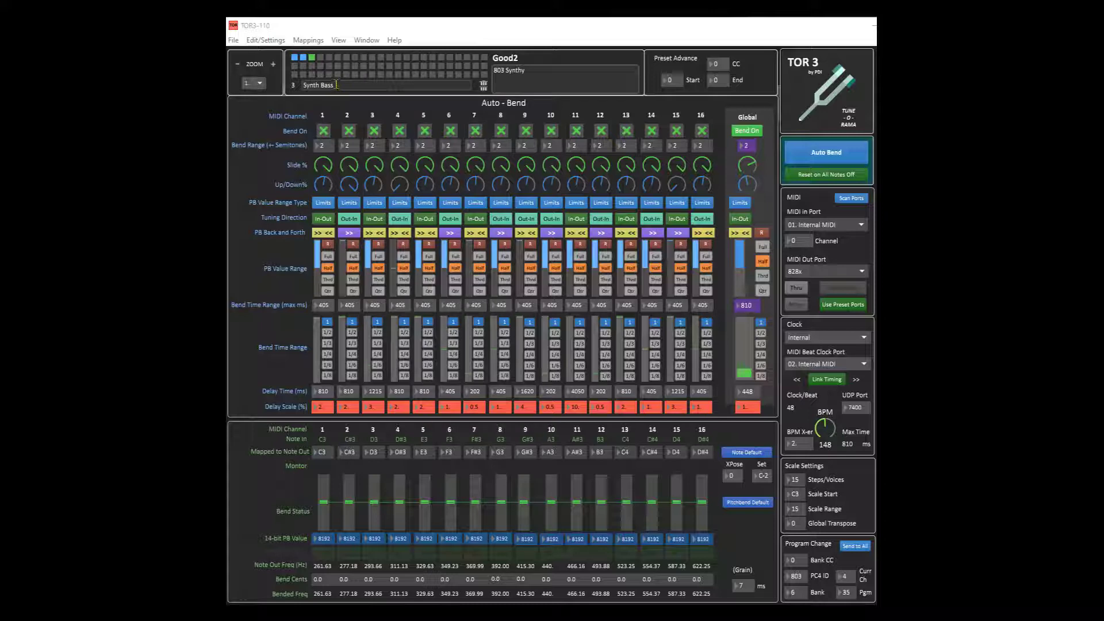
Step: Select the Synth Bass preset slot and start renaming the preset
shift+click(294, 76)
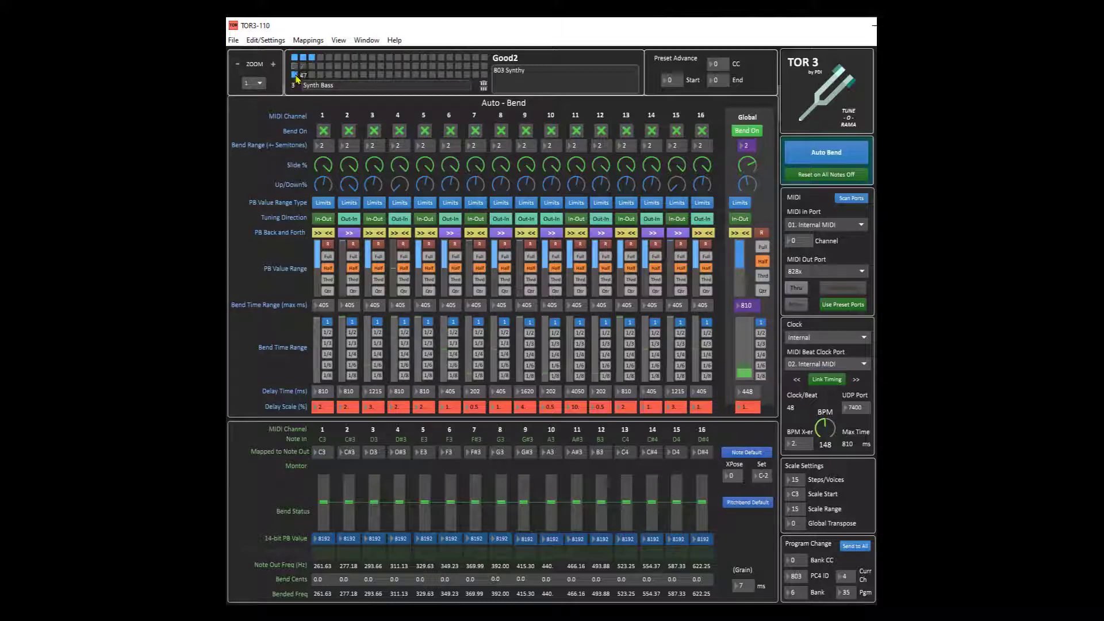
click(295, 75)
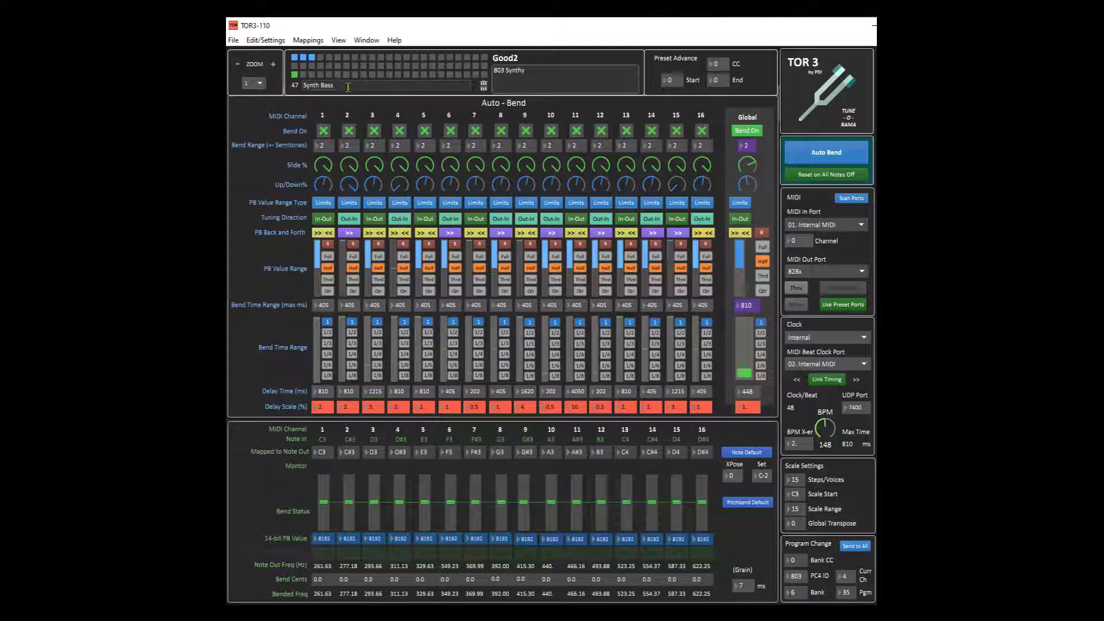
drag(338, 87, 288, 82)
text(Brass 2)
Step: Set the preset description to "Bend it bad"
click(544, 70)
drag(545, 70, 464, 67)
text(Bend it bad)
click(483, 86)
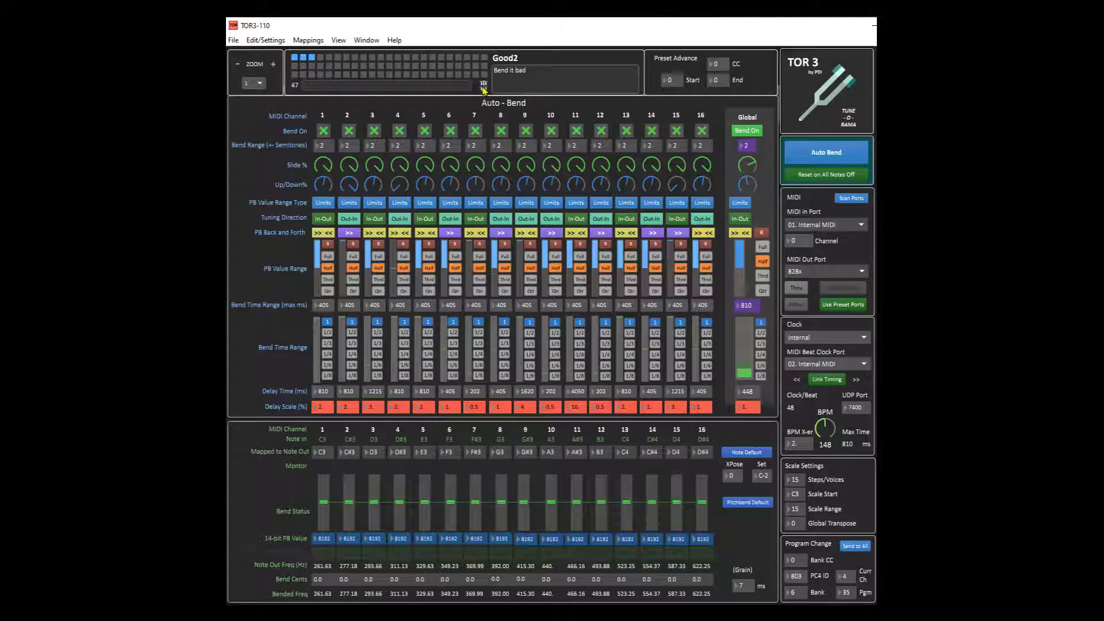
Step: Select the first preset and save the project as "TOR 3 Demo Project"
click(295, 58)
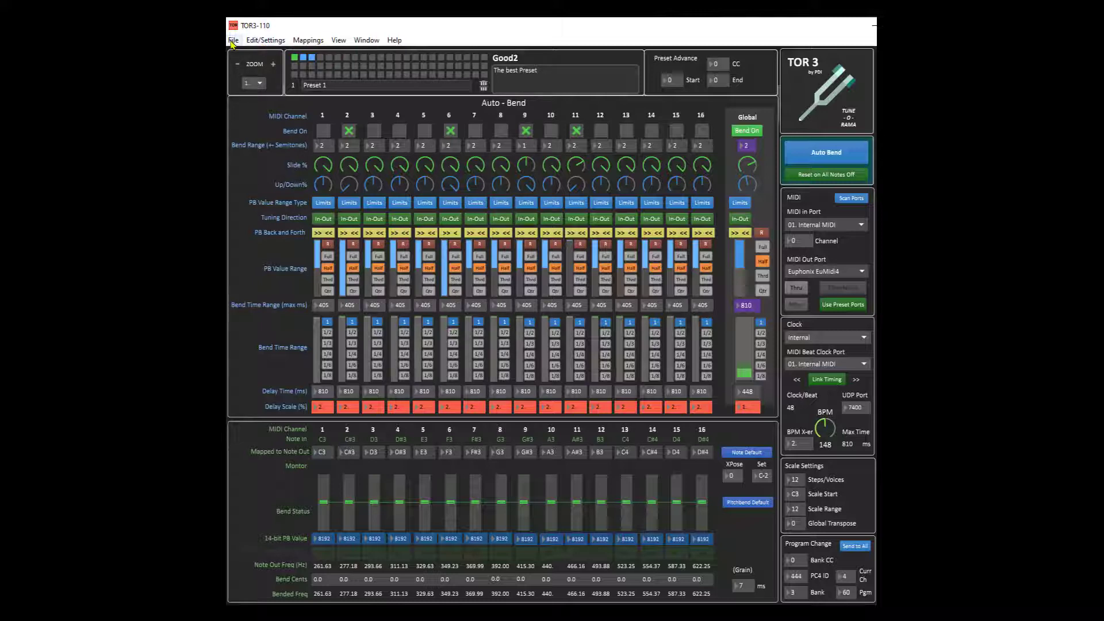
click(233, 40)
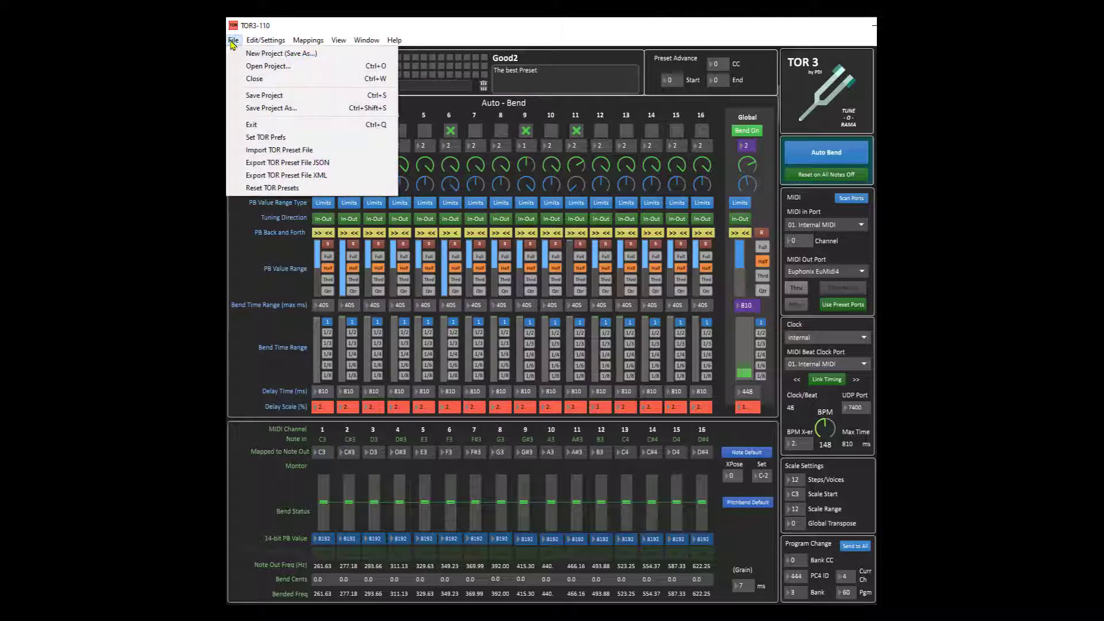
click(271, 108)
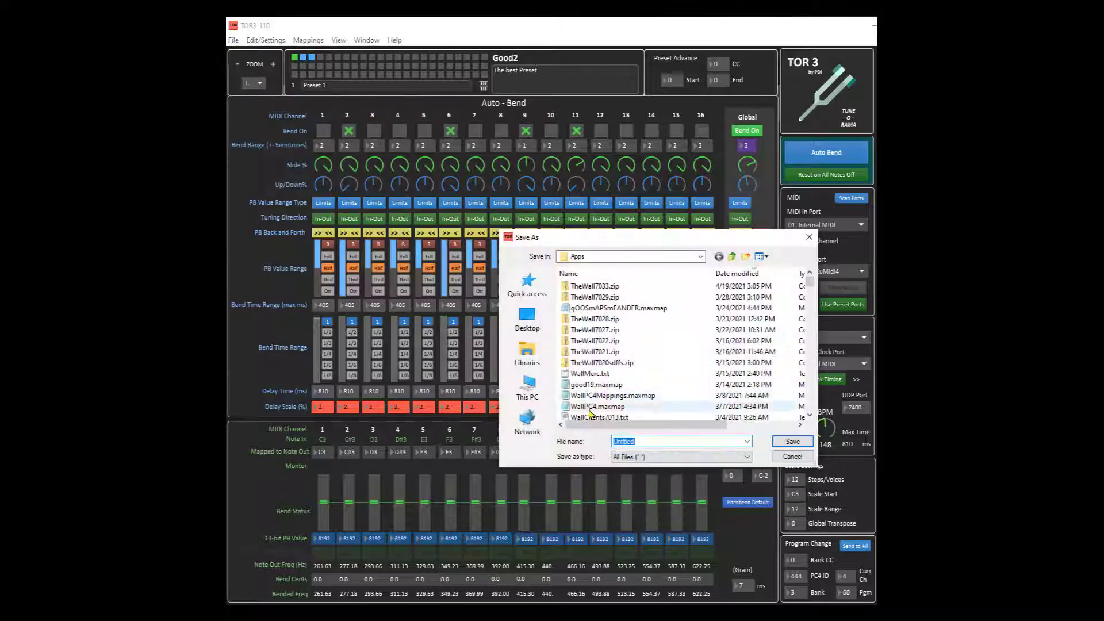
text(TO)
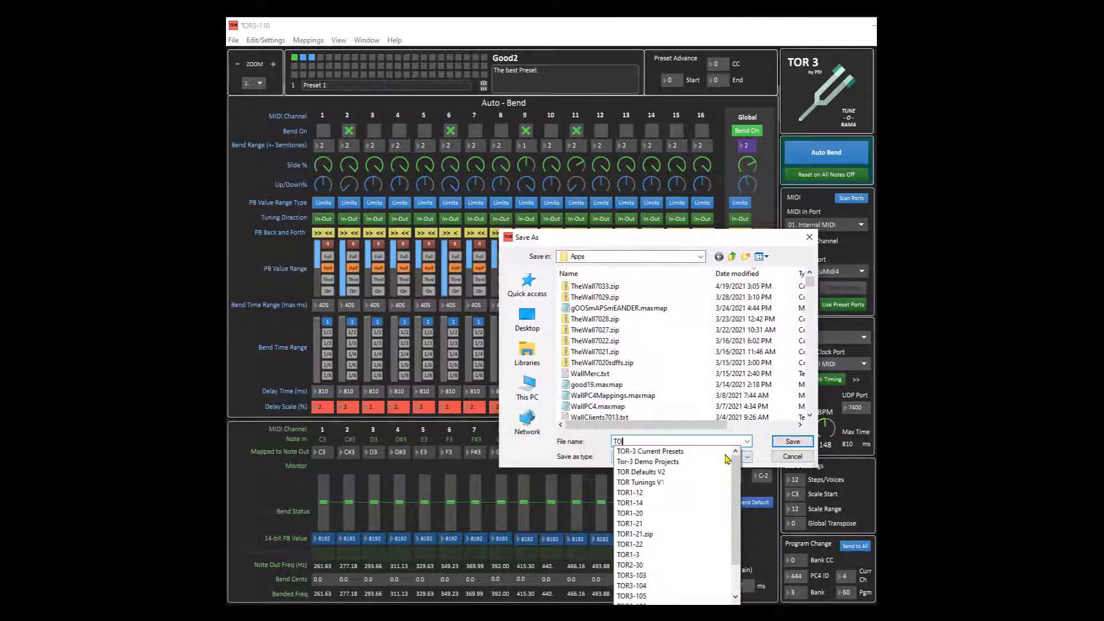
text(R 3)
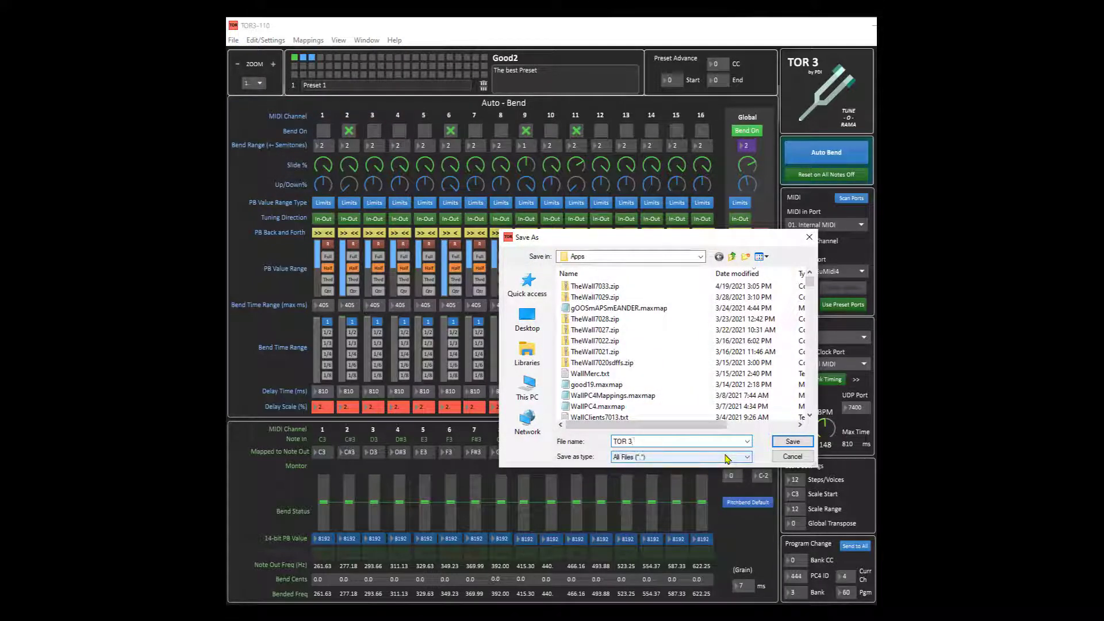
text( Demo Project)
click(793, 442)
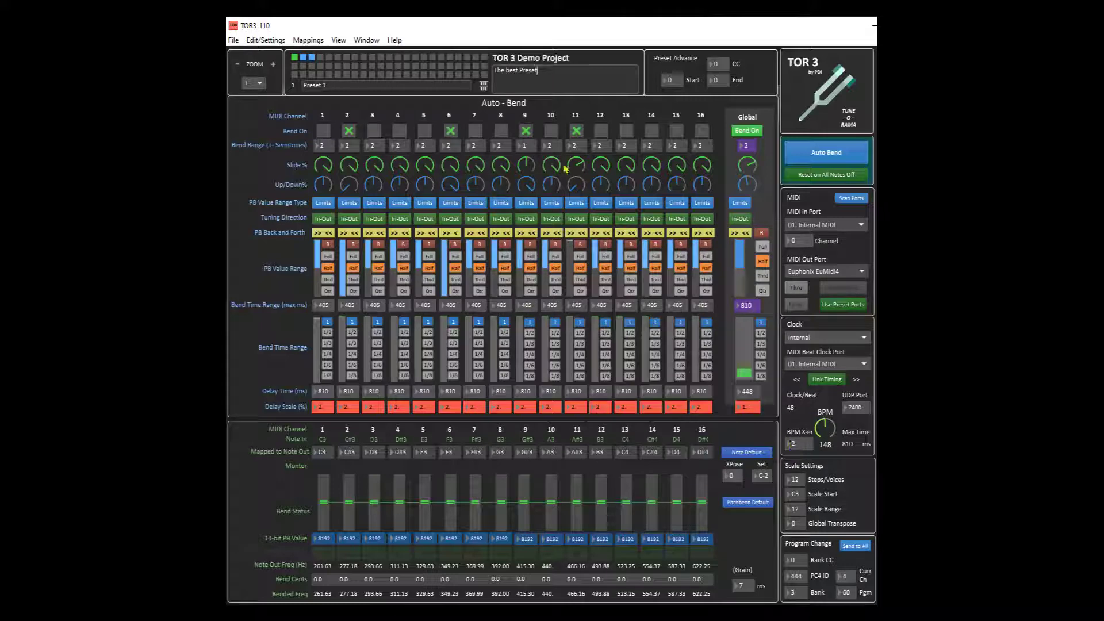
Step: Reset all channels' pitch bend to the default value
click(552, 69)
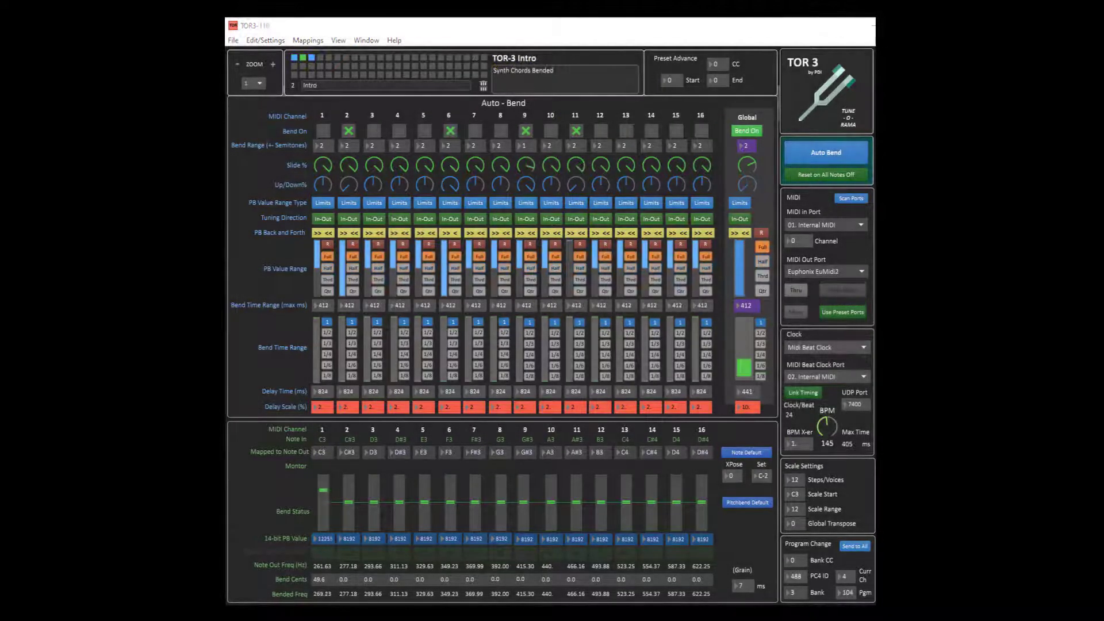
click(732, 505)
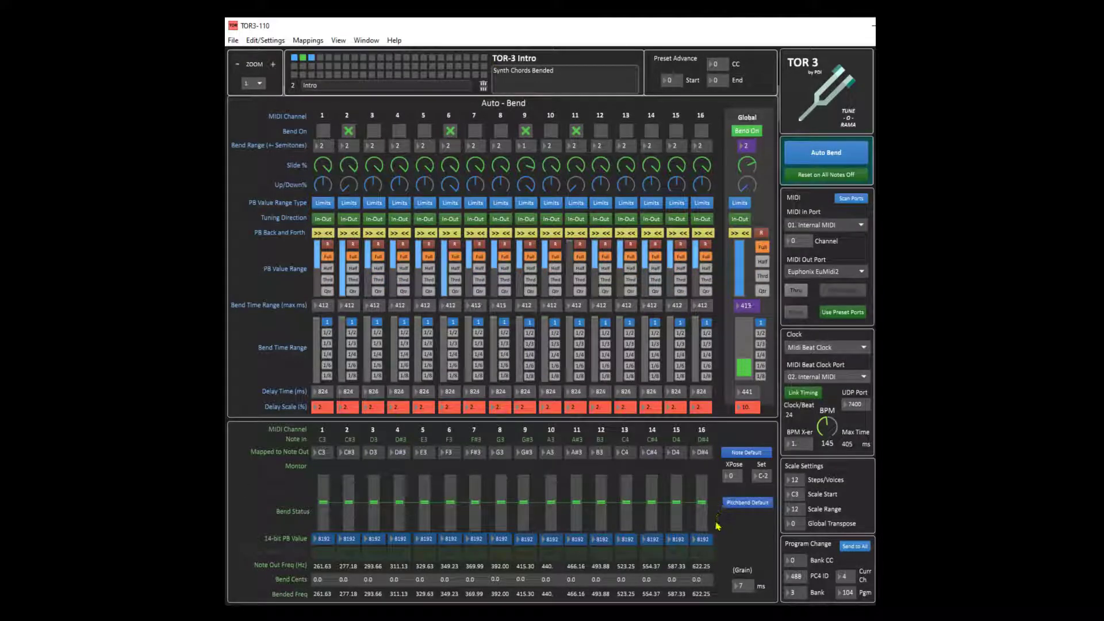